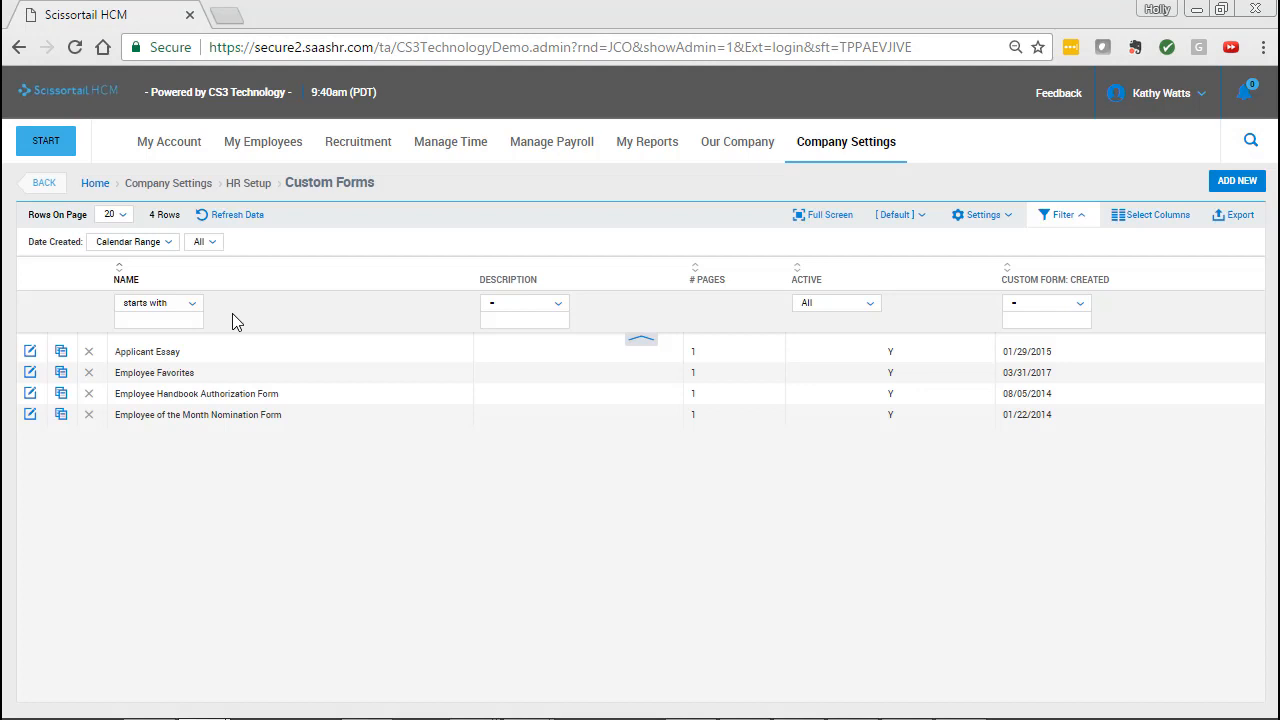
# Step: Create and save a custom form with "Emergency Contacts" as both its name and its description
pyautogui.click(1231, 182)
pyautogui.click(197, 366)
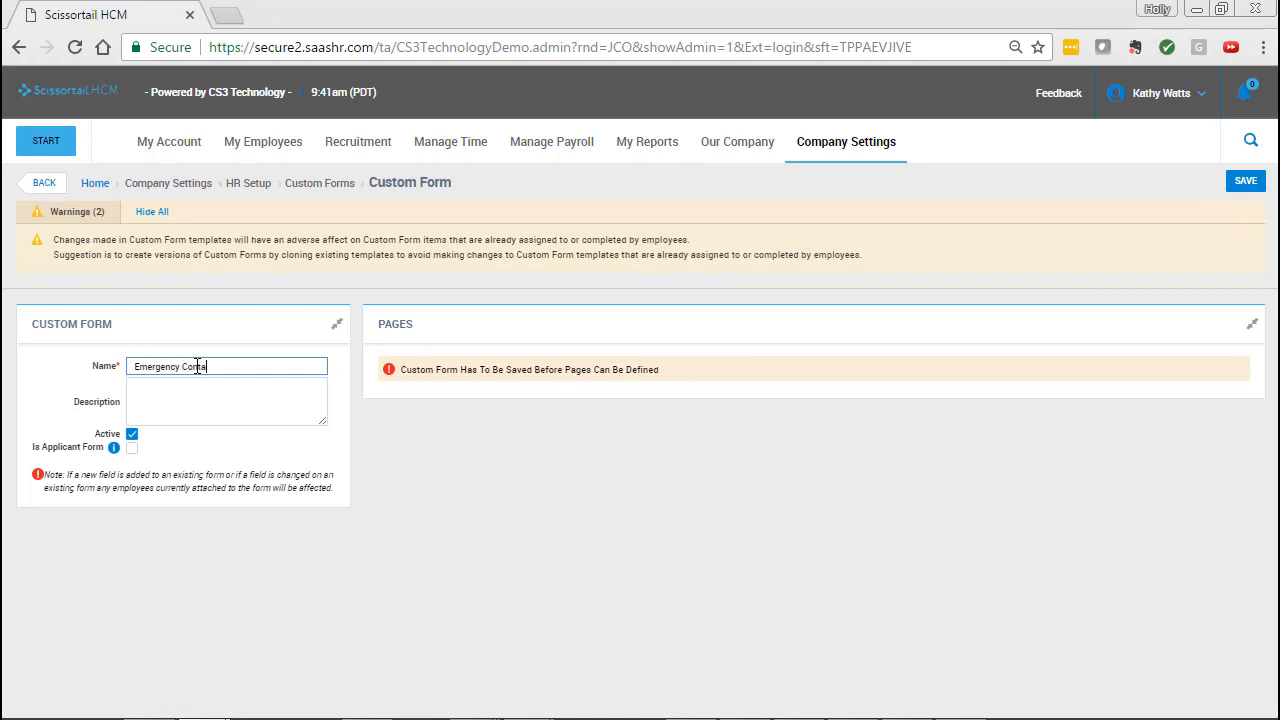
pyautogui.write('Emergency Contacts')
pyautogui.moveTo(220, 367); pyautogui.dragTo(134, 366)
pyautogui.hotkey('ctrl', 'c')
pyautogui.click(156, 394)
pyautogui.hotkey('ctrl', 'v')
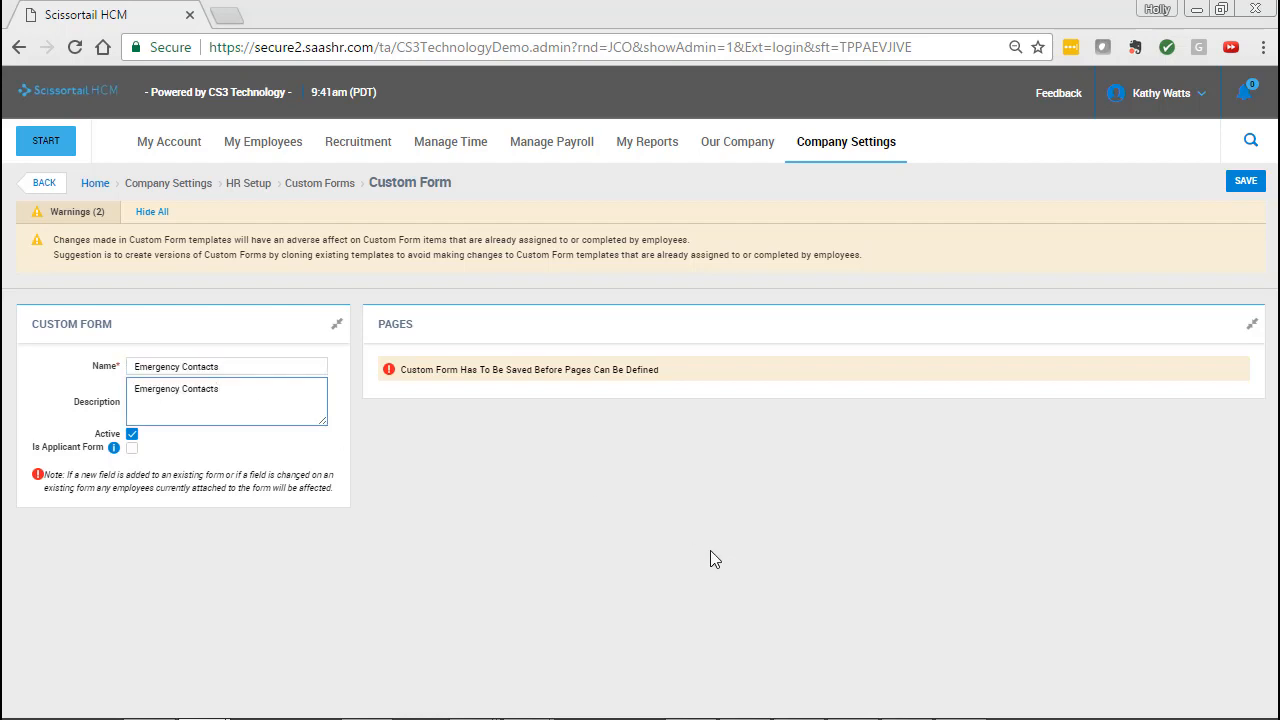
pyautogui.click(1246, 180)
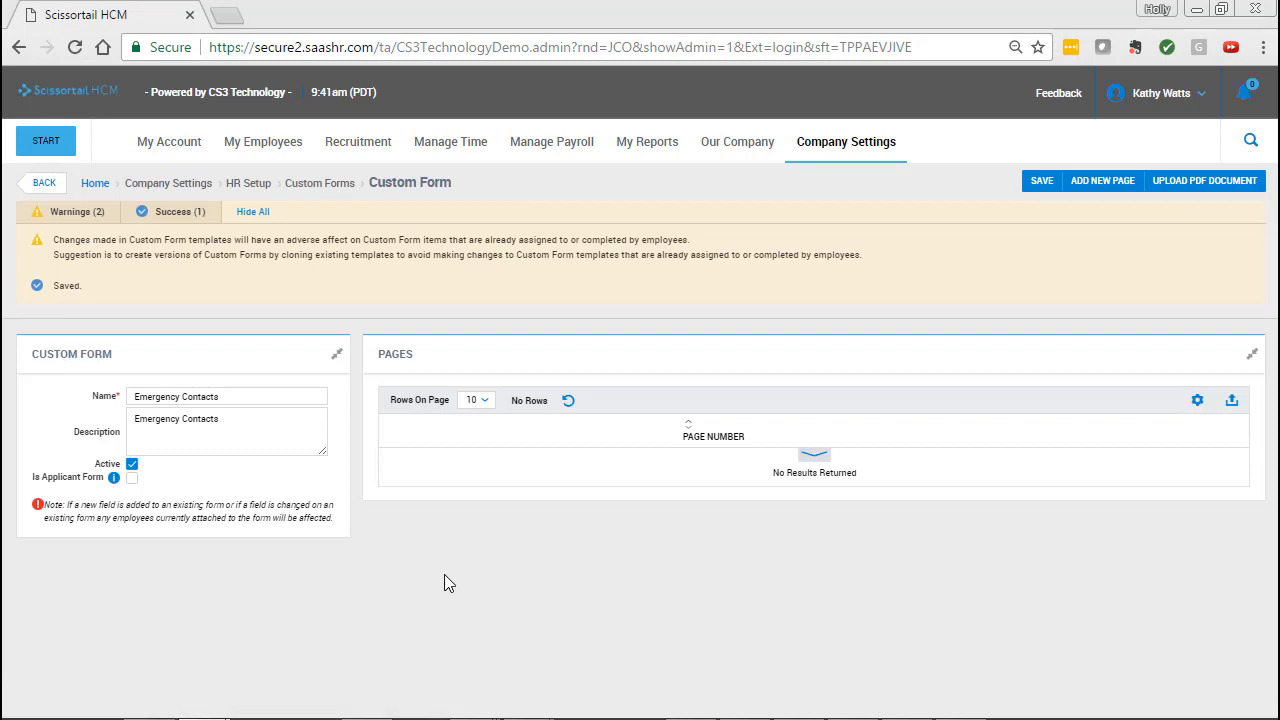
# Step: Upload the "Emergency Information Form" PDF from the Desktop to the custom form
pyautogui.click(1180, 190)
pyautogui.click(522, 460)
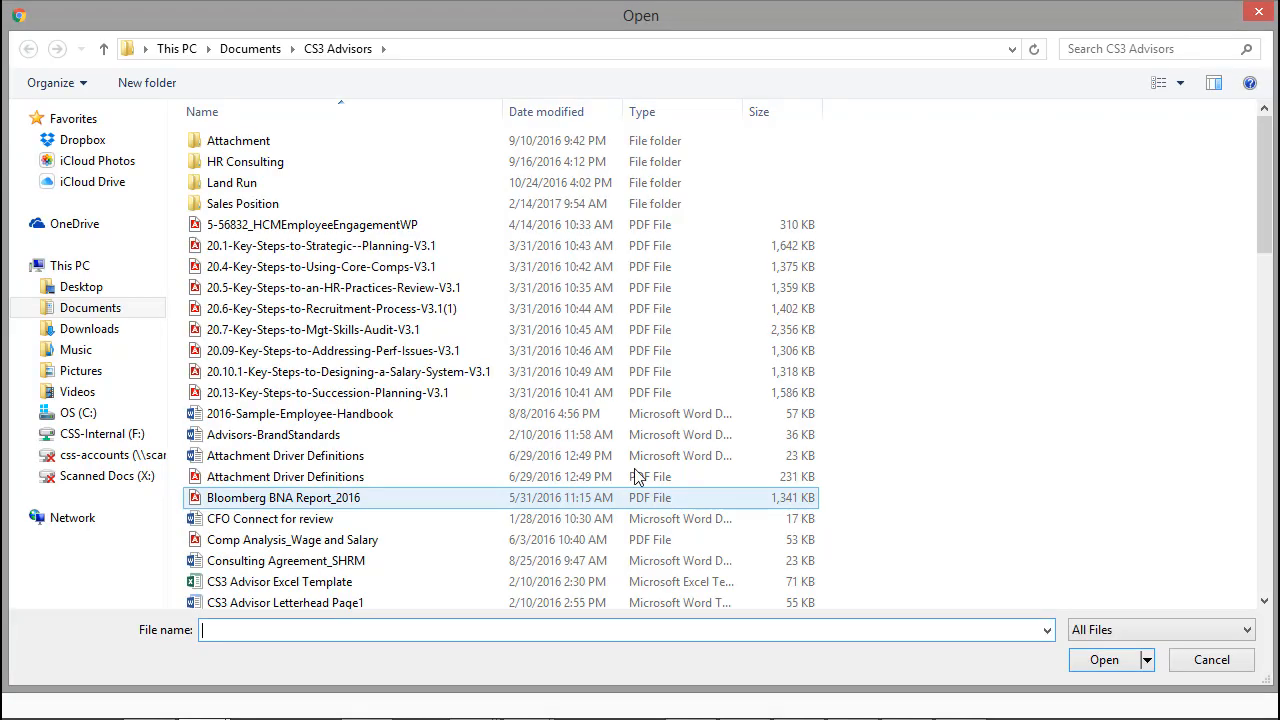
pyautogui.click(81, 287)
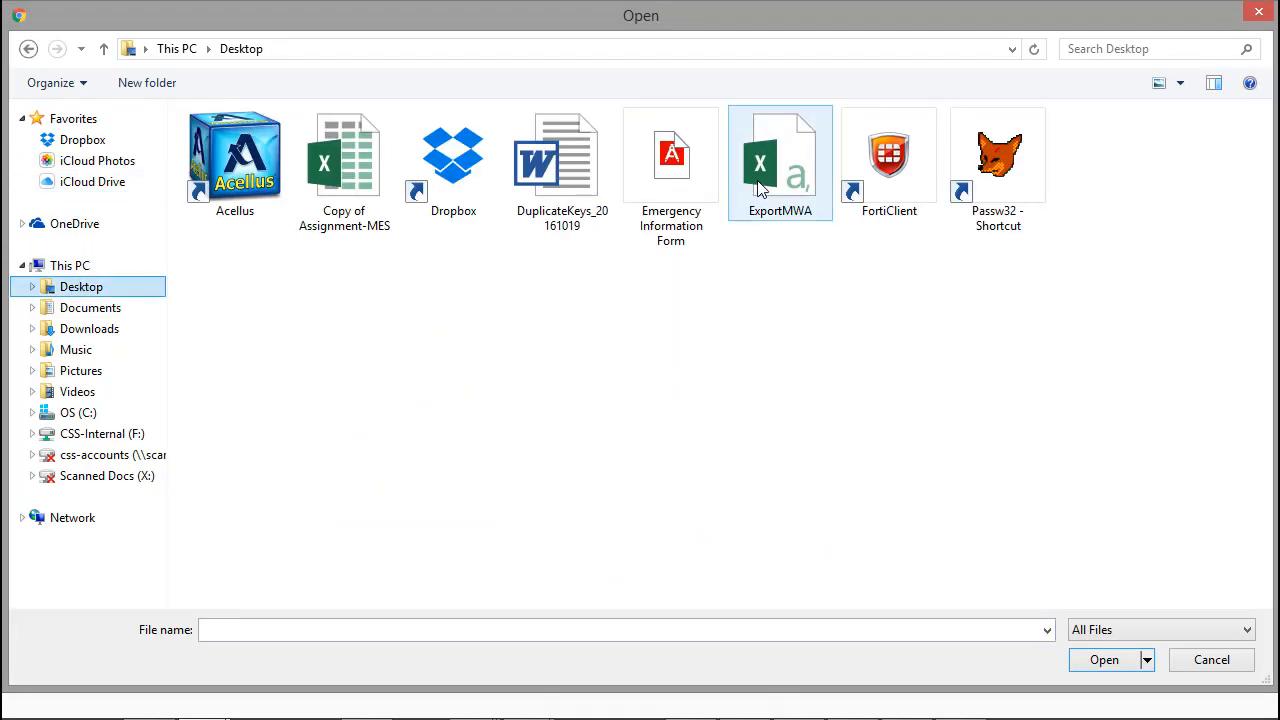
pyautogui.click(700, 200)
pyautogui.click(1106, 660)
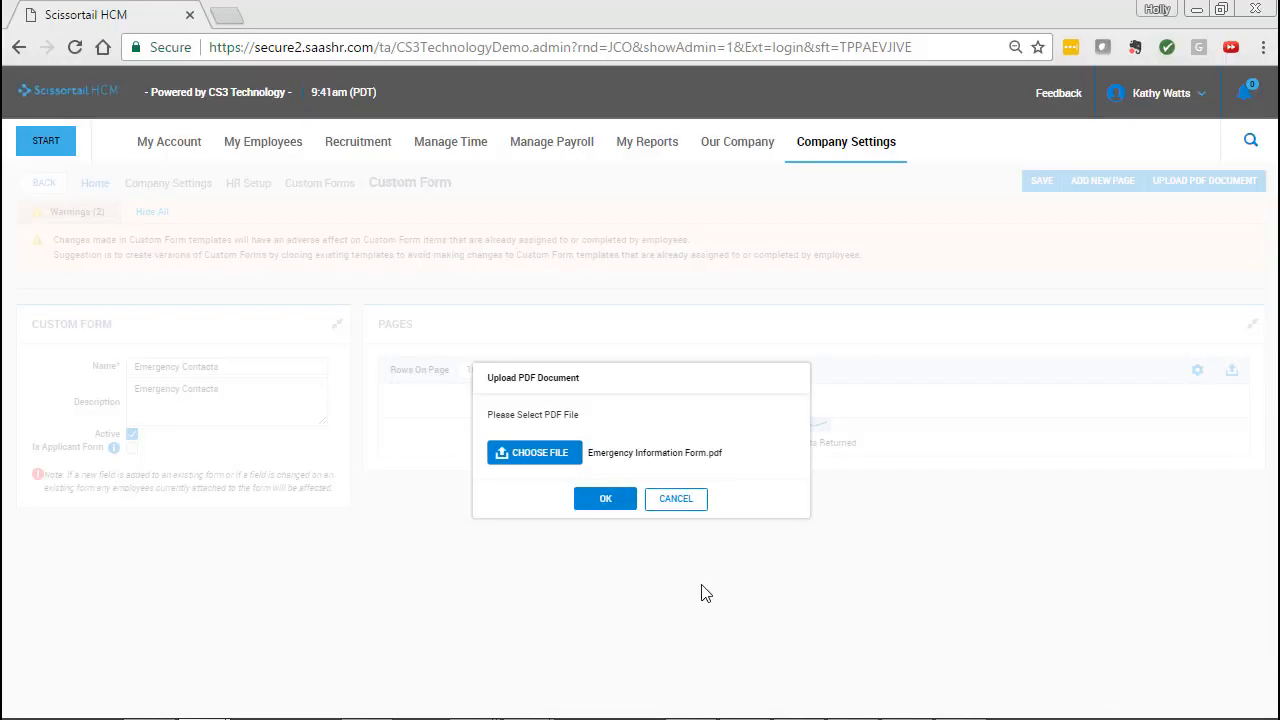
pyautogui.click(604, 500)
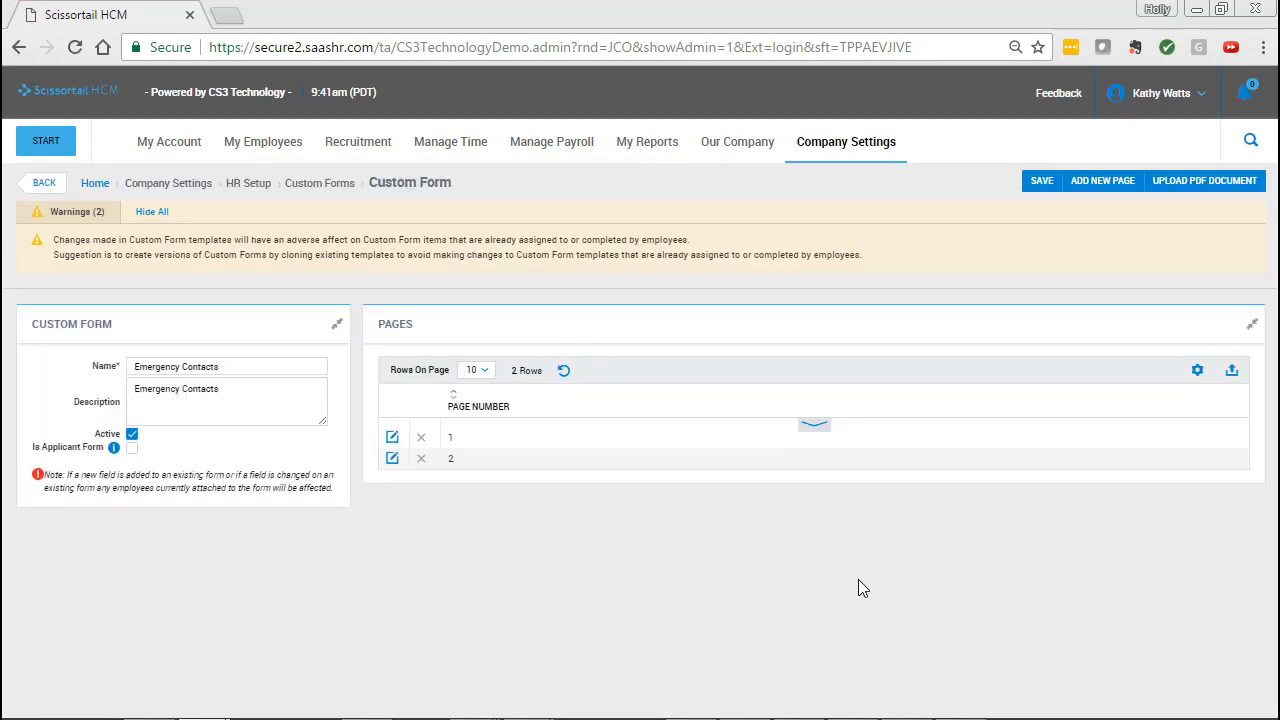
# Step: Open form page 1 for editing, add a new field, and place it beside the employee Name label at about x 112, y 157
pyautogui.click(393, 459)
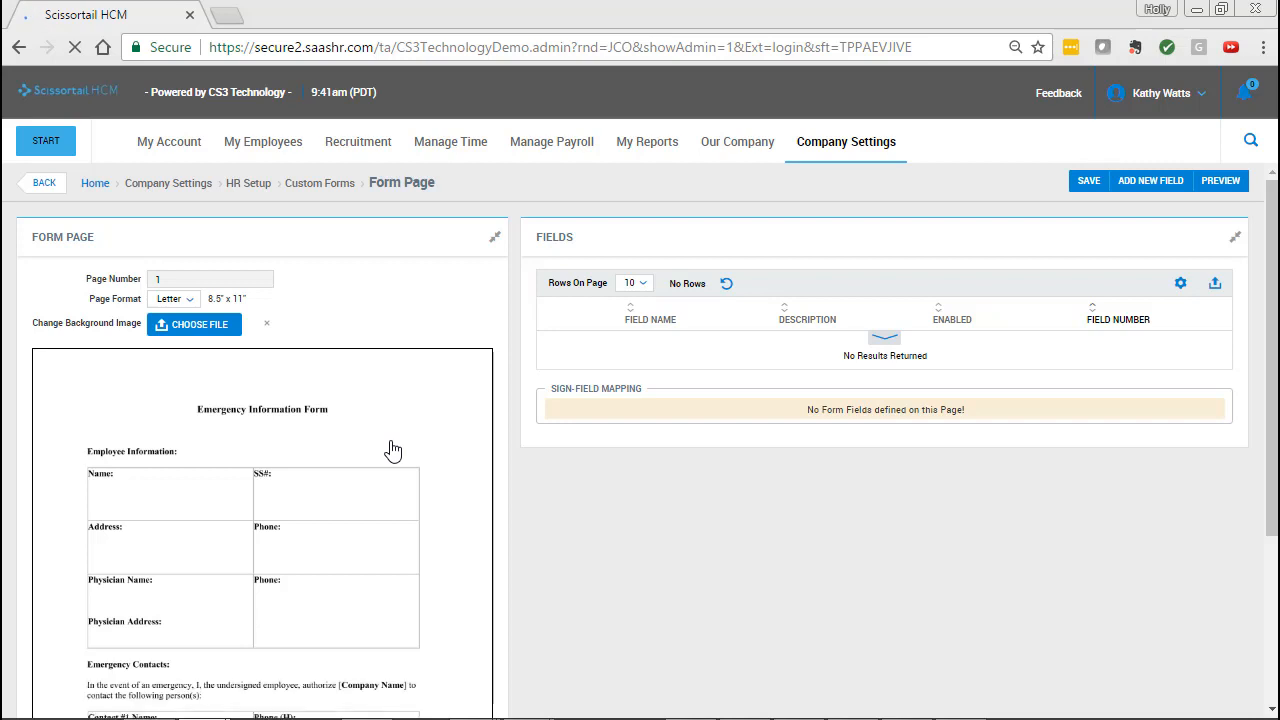
pyautogui.scroll(-1, 393, 451)
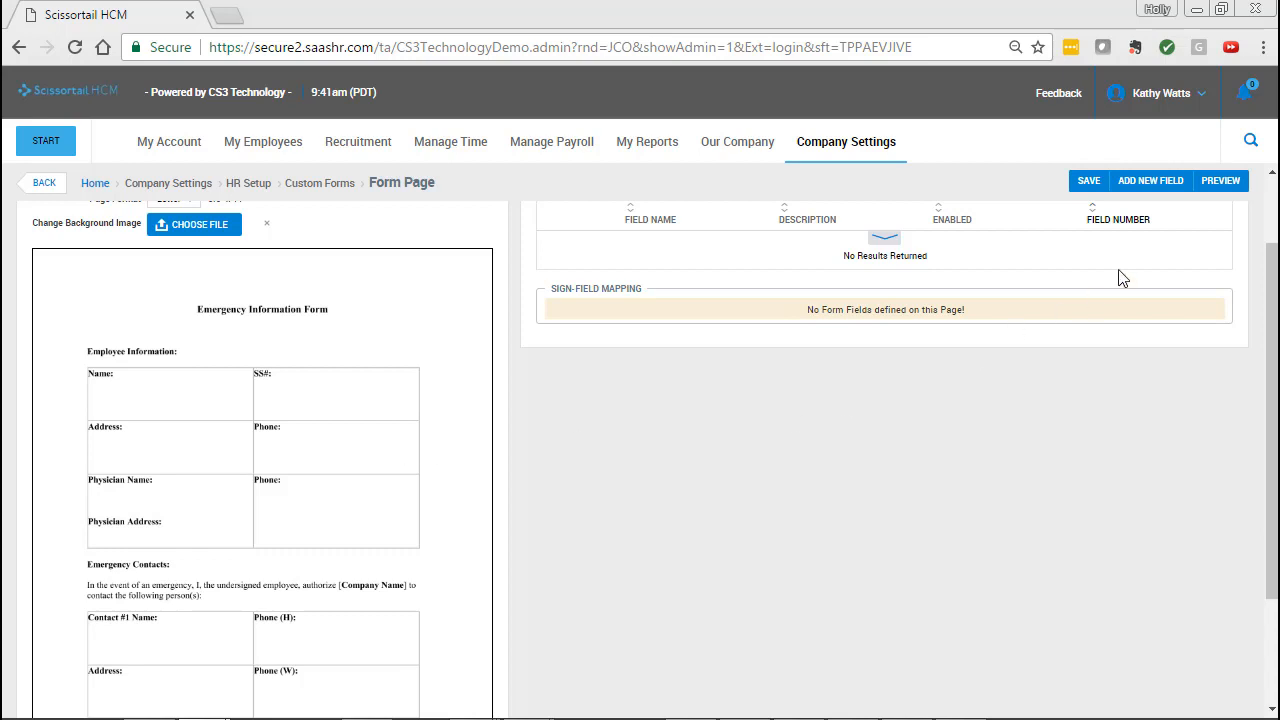
pyautogui.click(1150, 181)
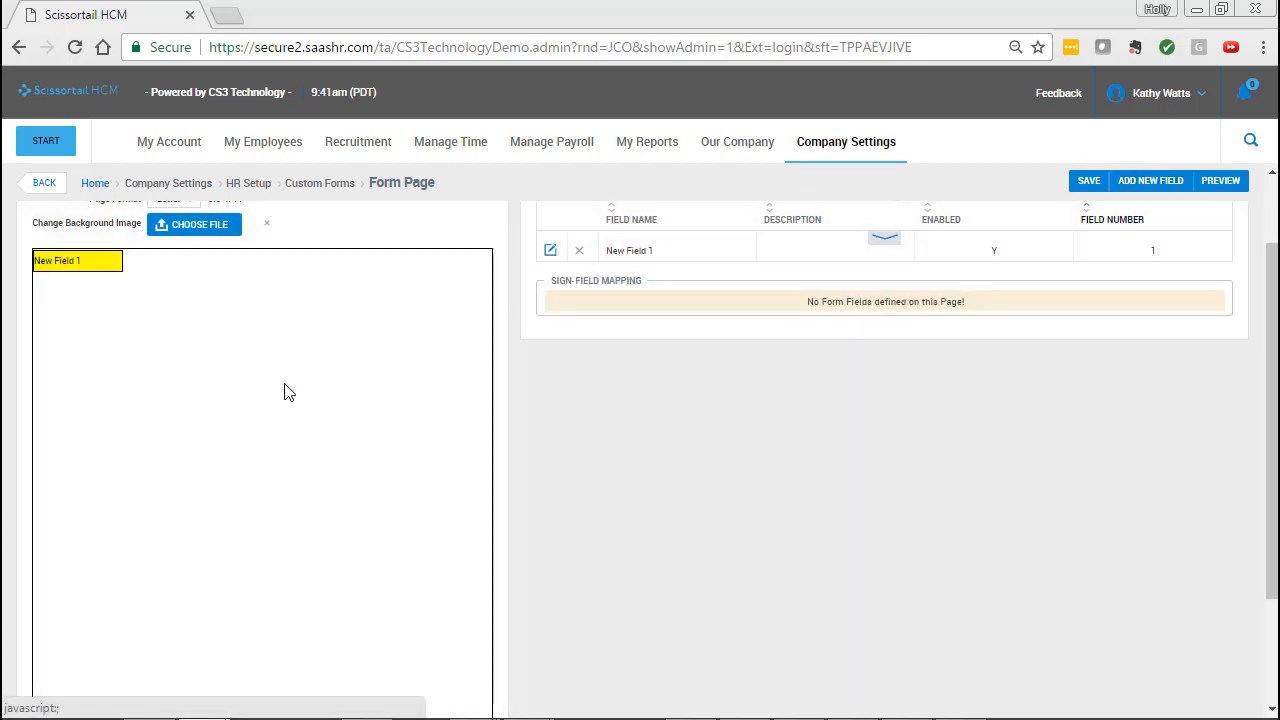
pyautogui.click(85, 264)
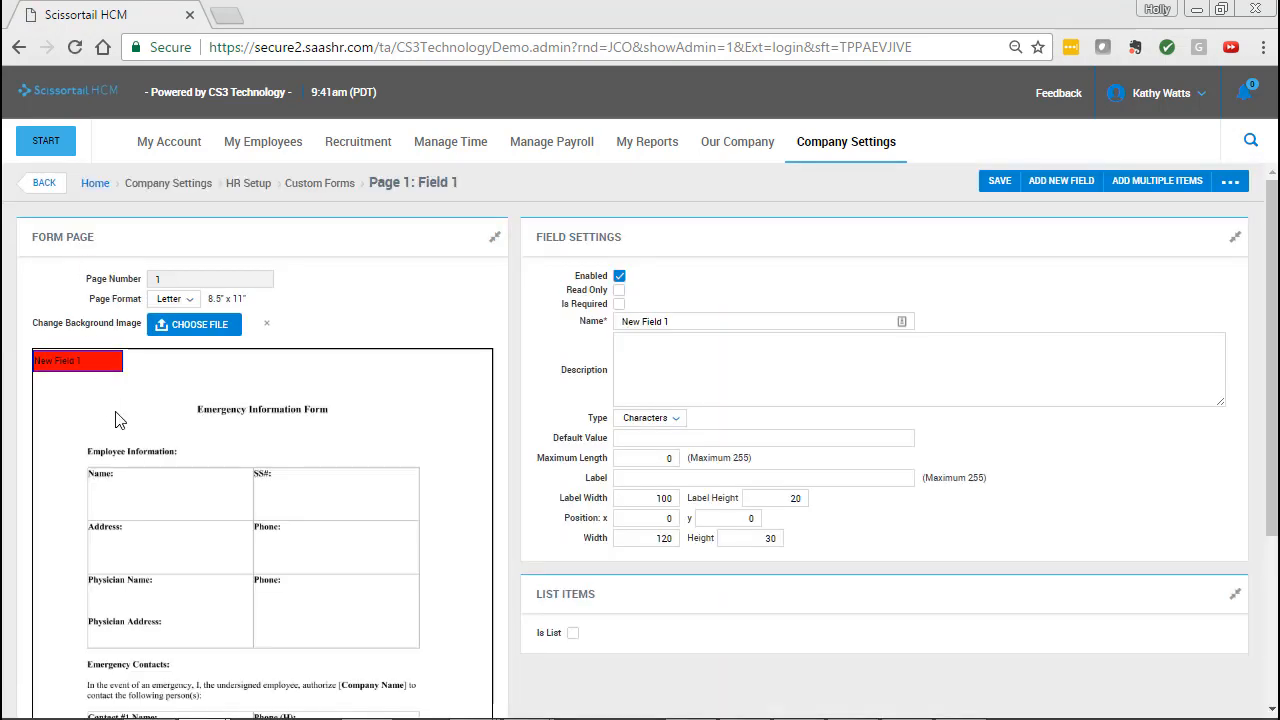
pyautogui.moveTo(72, 362); pyautogui.dragTo(157, 479)
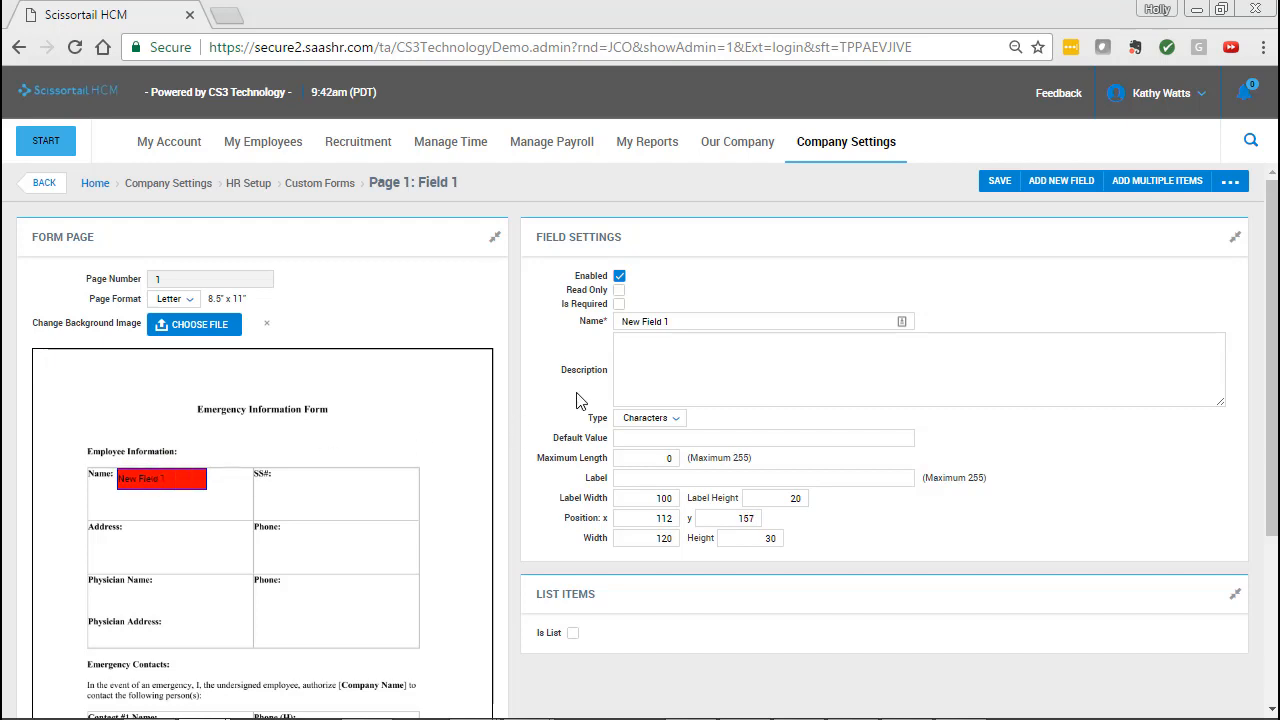
# Step: Name the field EmployeeName and link it to the employee's Full Name using the Employee type
pyautogui.tripleClick(699, 320)
pyautogui.write('Empl')
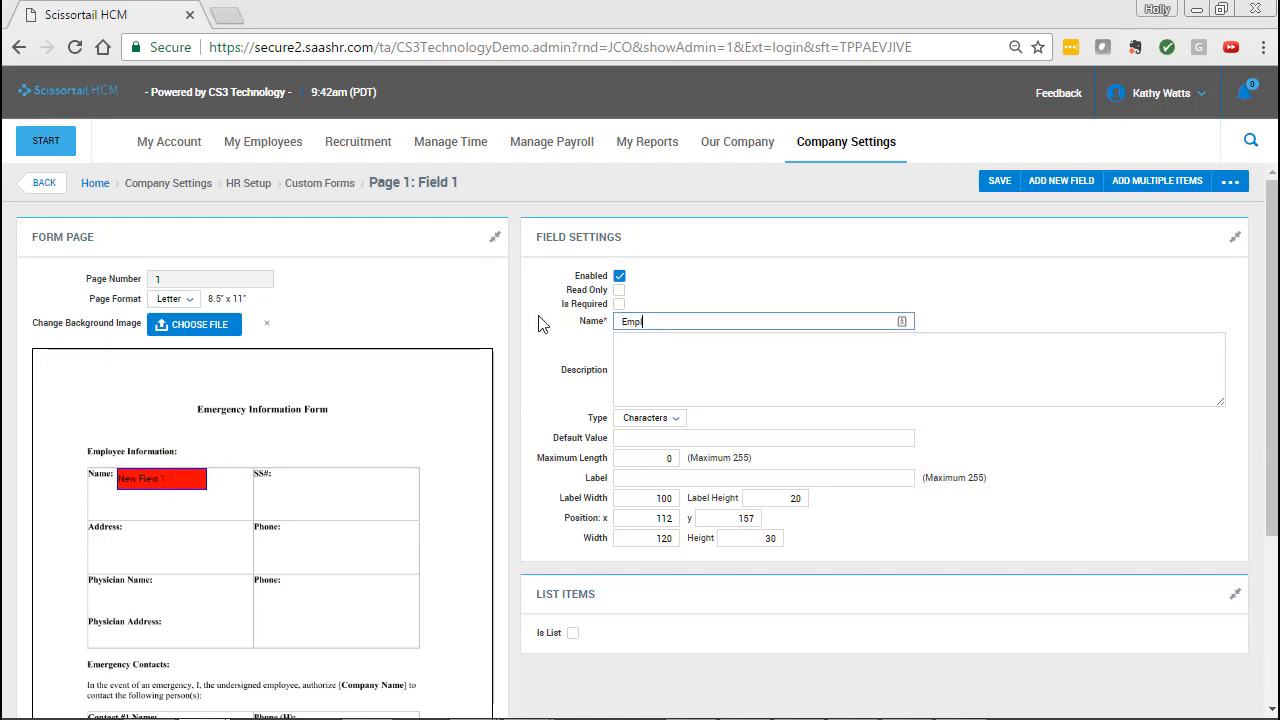
pyautogui.write('oyeeName')
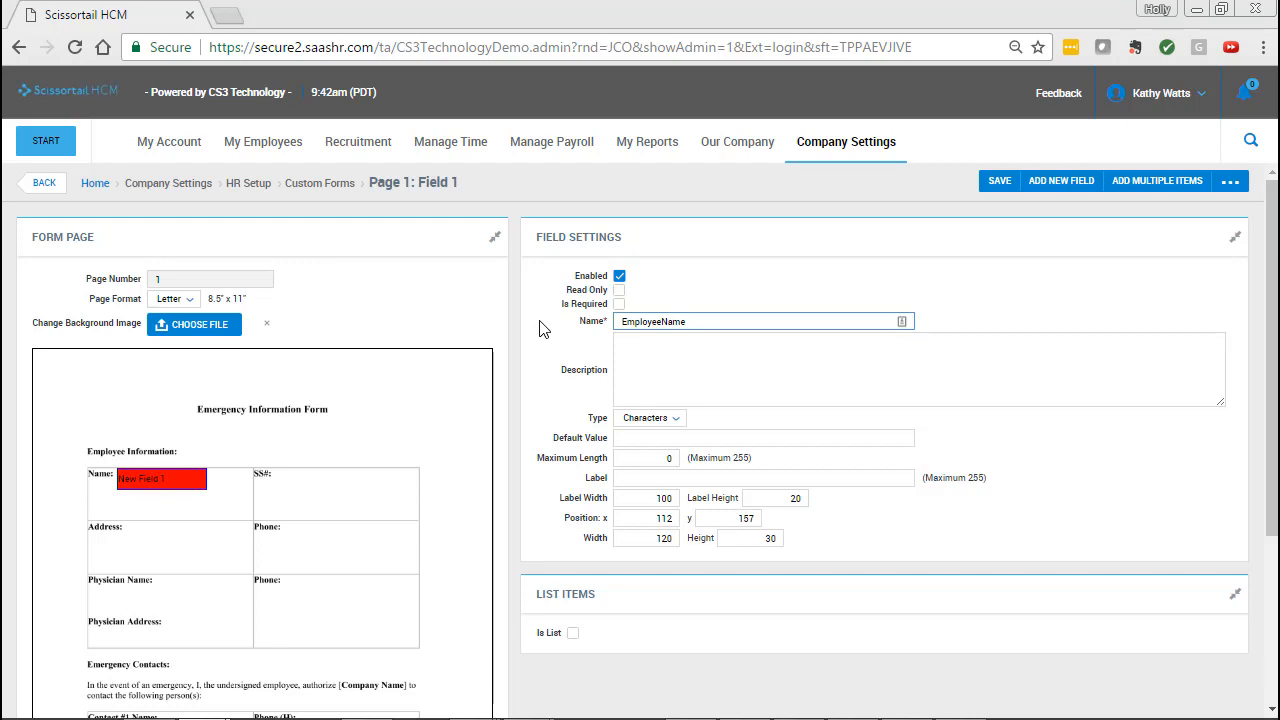
pyautogui.click(635, 418)
pyautogui.moveTo(733, 495); pyautogui.dragTo(735, 558)
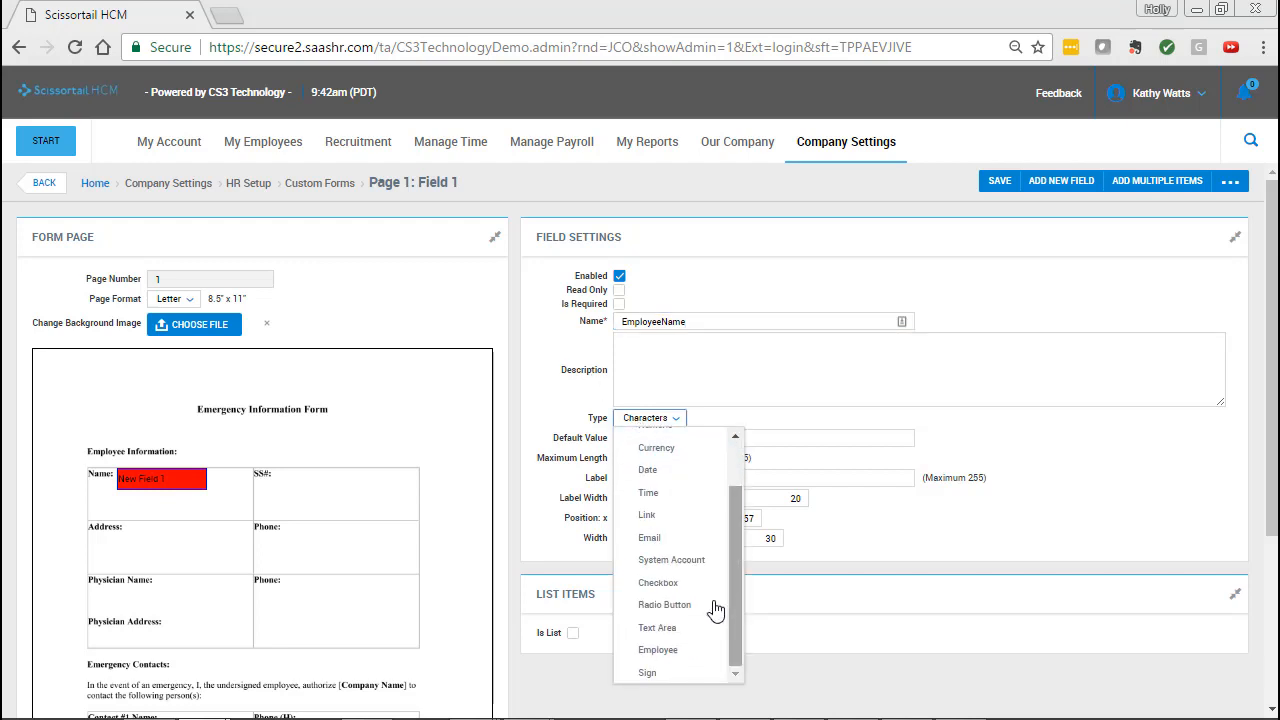
pyautogui.click(662, 654)
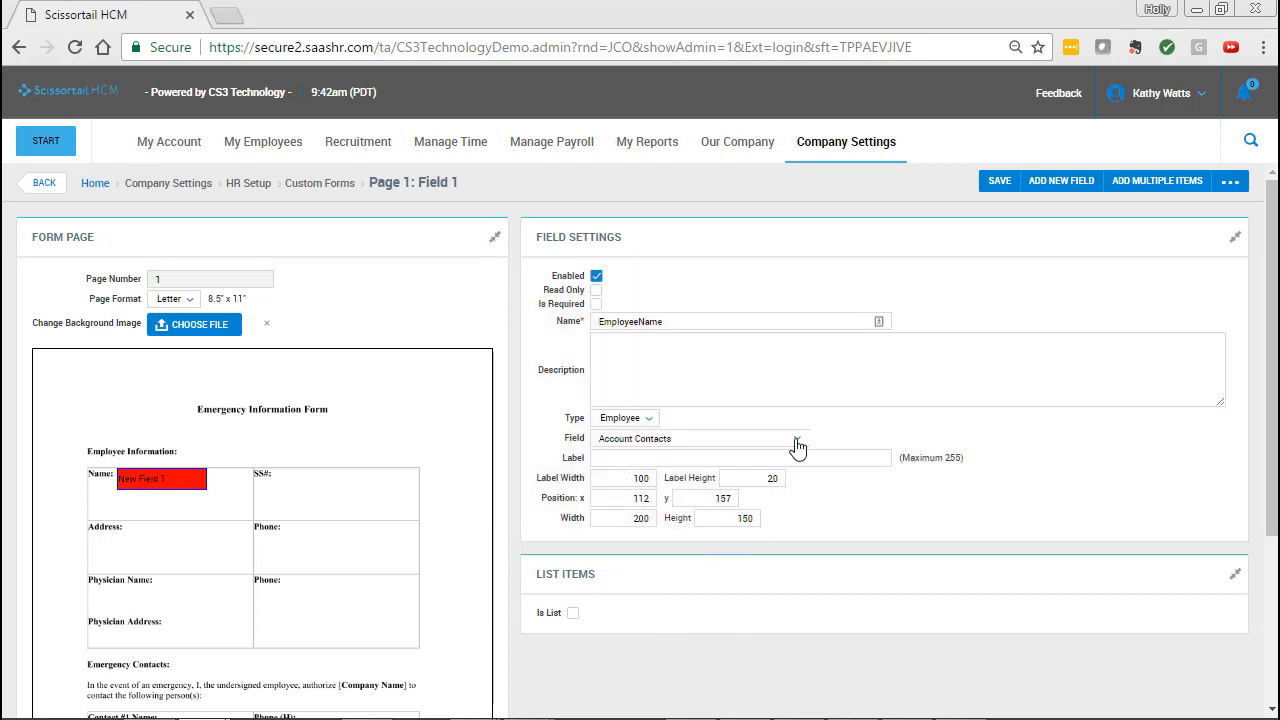
pyautogui.click(797, 442)
pyautogui.moveTo(805, 482); pyautogui.dragTo(801, 552)
pyautogui.click(654, 592)
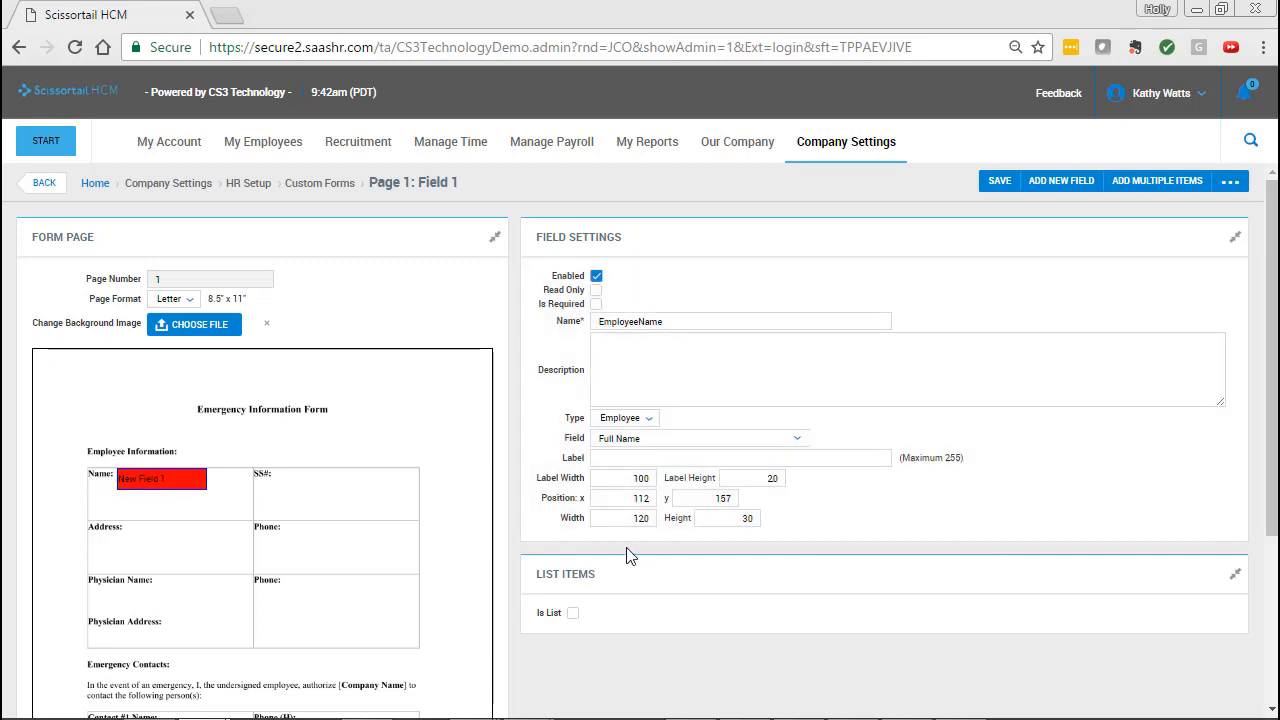
# Step: Set the EmployeeName field's width to 200, move it below the Name label to about x 74, y 177, and save it
pyautogui.moveTo(630, 519); pyautogui.dragTo(663, 523)
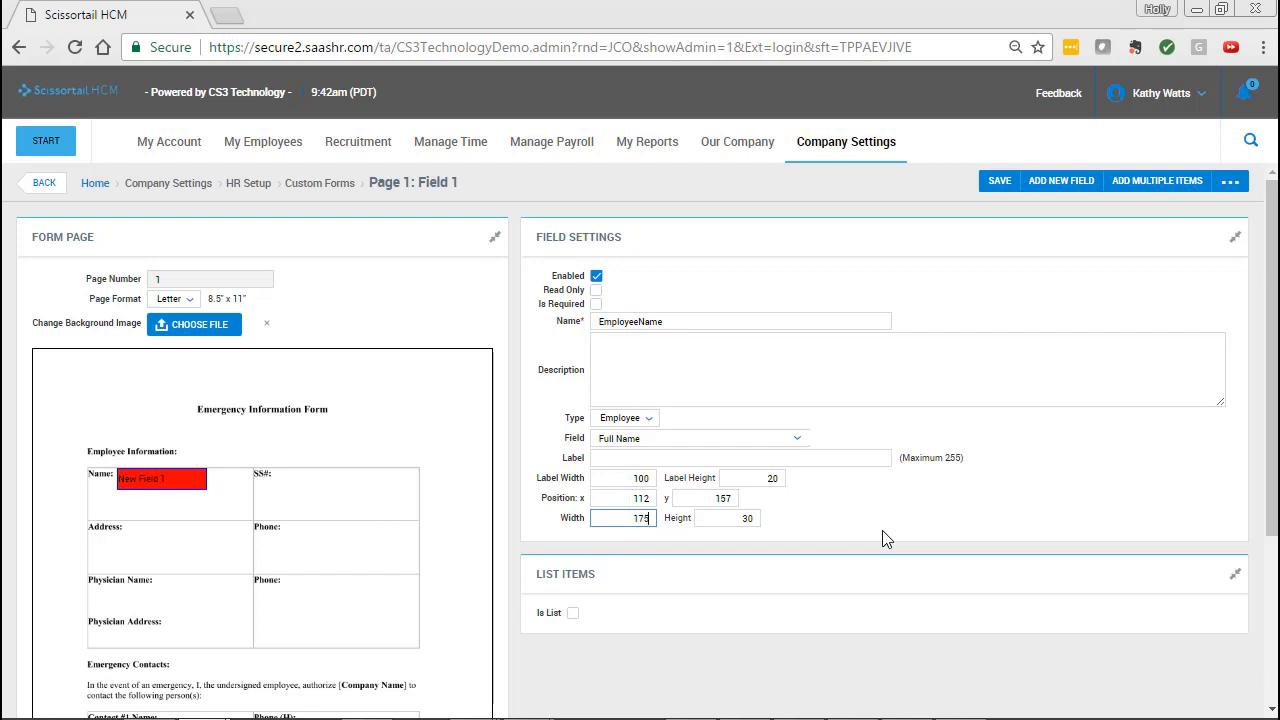
pyautogui.doubleClick(657, 518)
pyautogui.moveTo(150, 481); pyautogui.dragTo(123, 496)
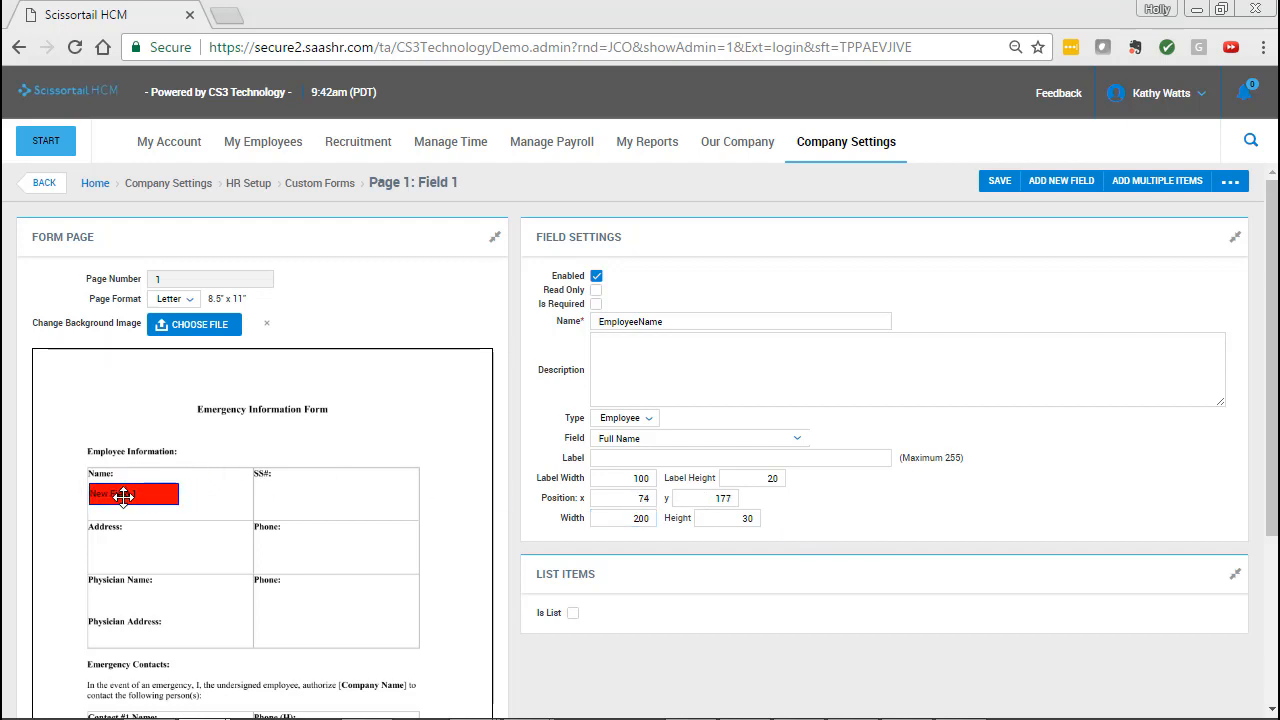
pyautogui.click(1001, 186)
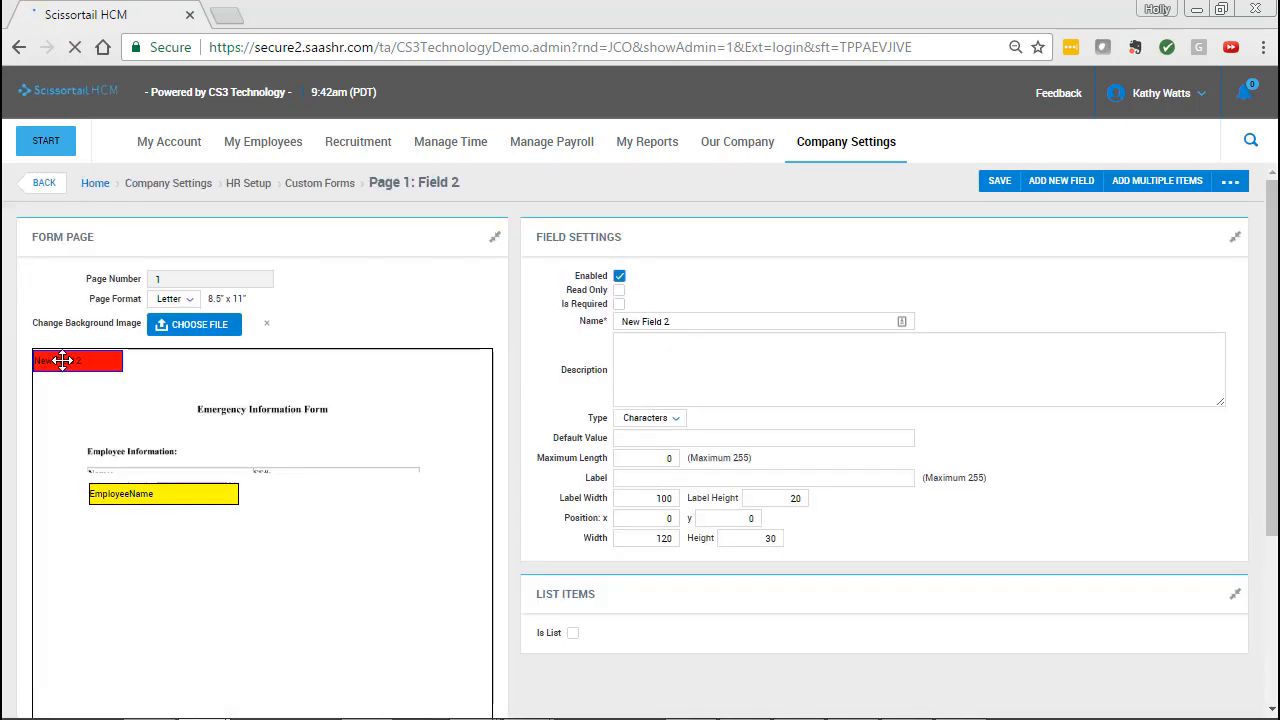
# Step: Place the second field below the SS# label at about x 294, y 176, and name it SSN
pyautogui.moveTo(64, 360); pyautogui.dragTo(283, 492)
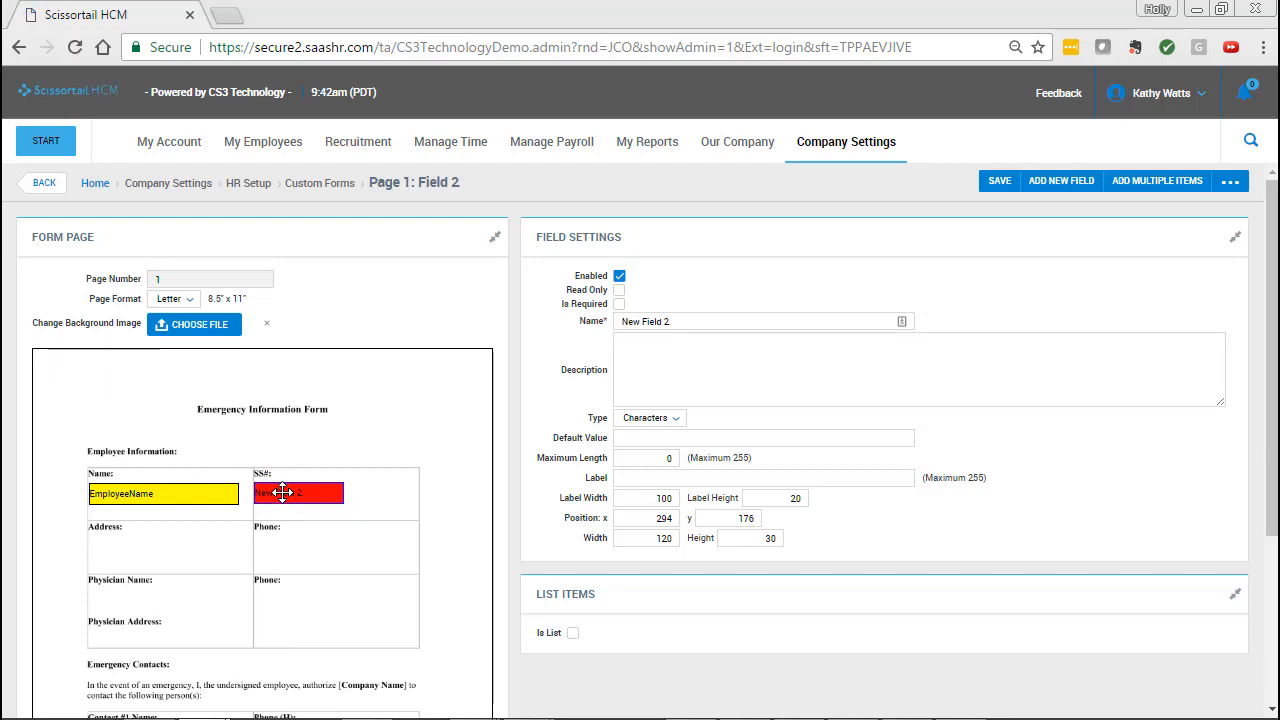
pyautogui.click(686, 326)
pyautogui.hotkey('ctrl', 'a')
pyautogui.write('SS')
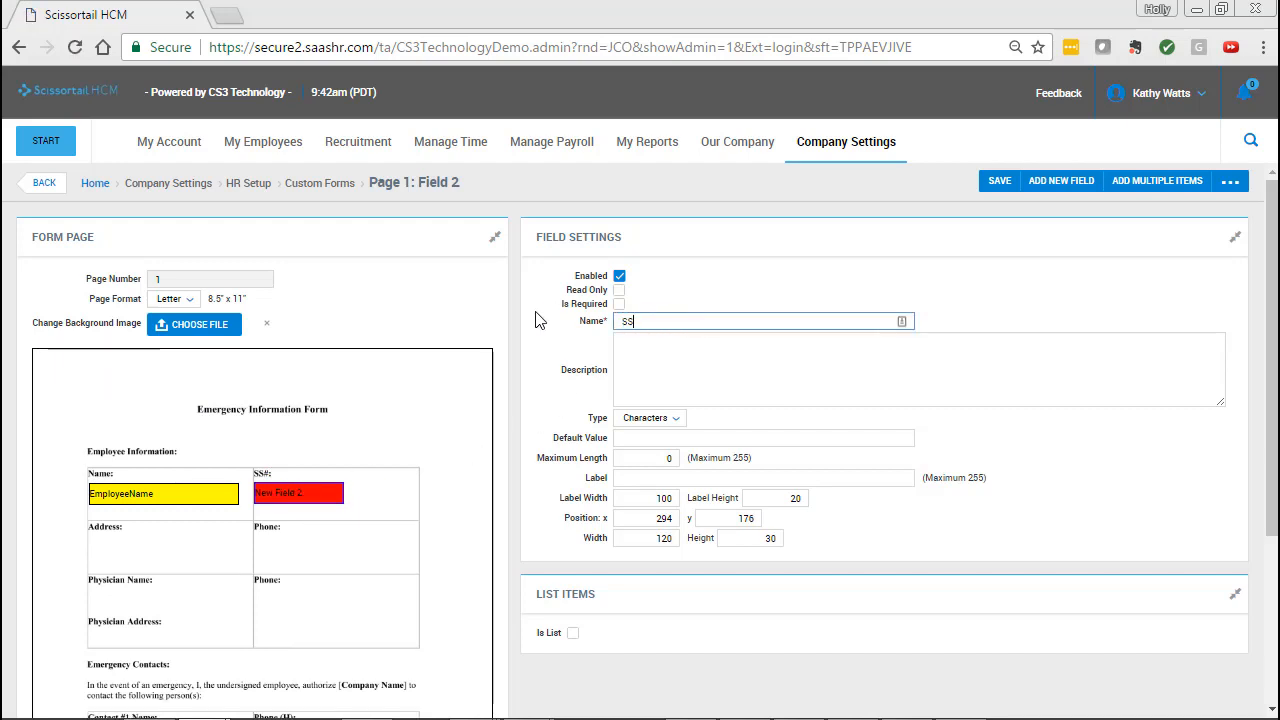
pyautogui.write('N')
# Step: Set the SSN field's type to Employee and link it to Social Security
pyautogui.click(648, 418)
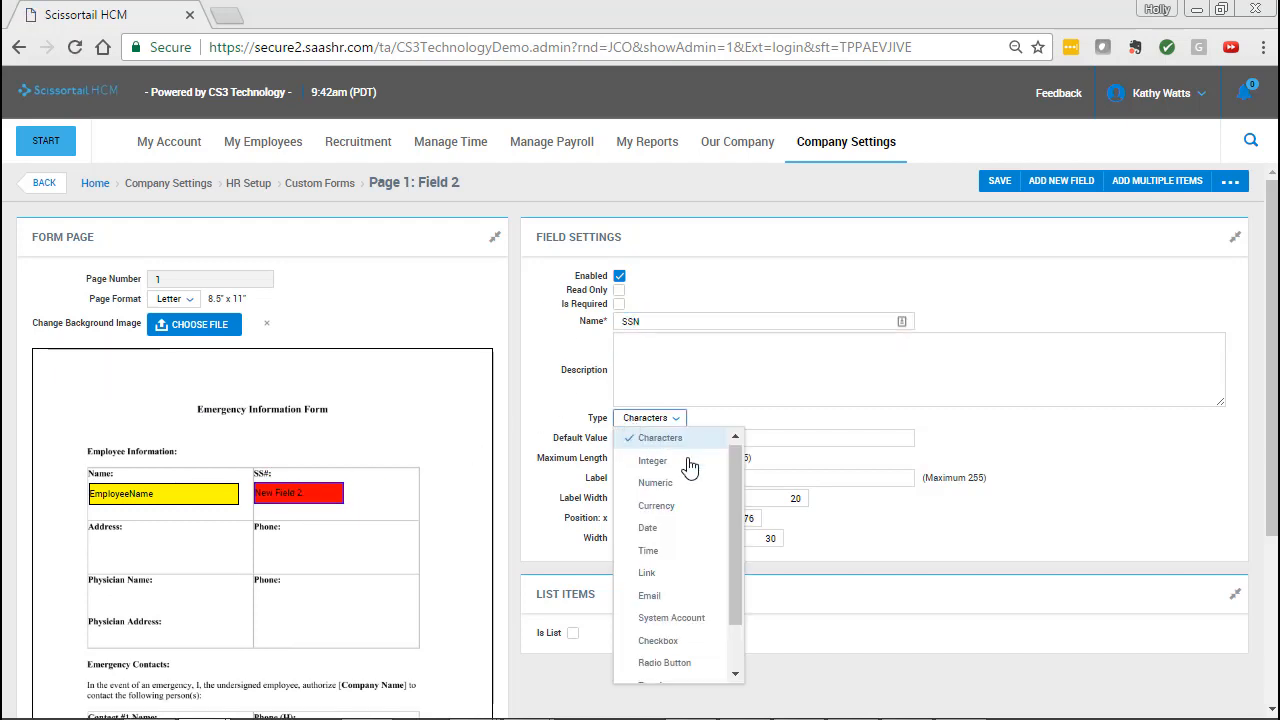
pyautogui.moveTo(738, 496); pyautogui.dragTo(737, 554)
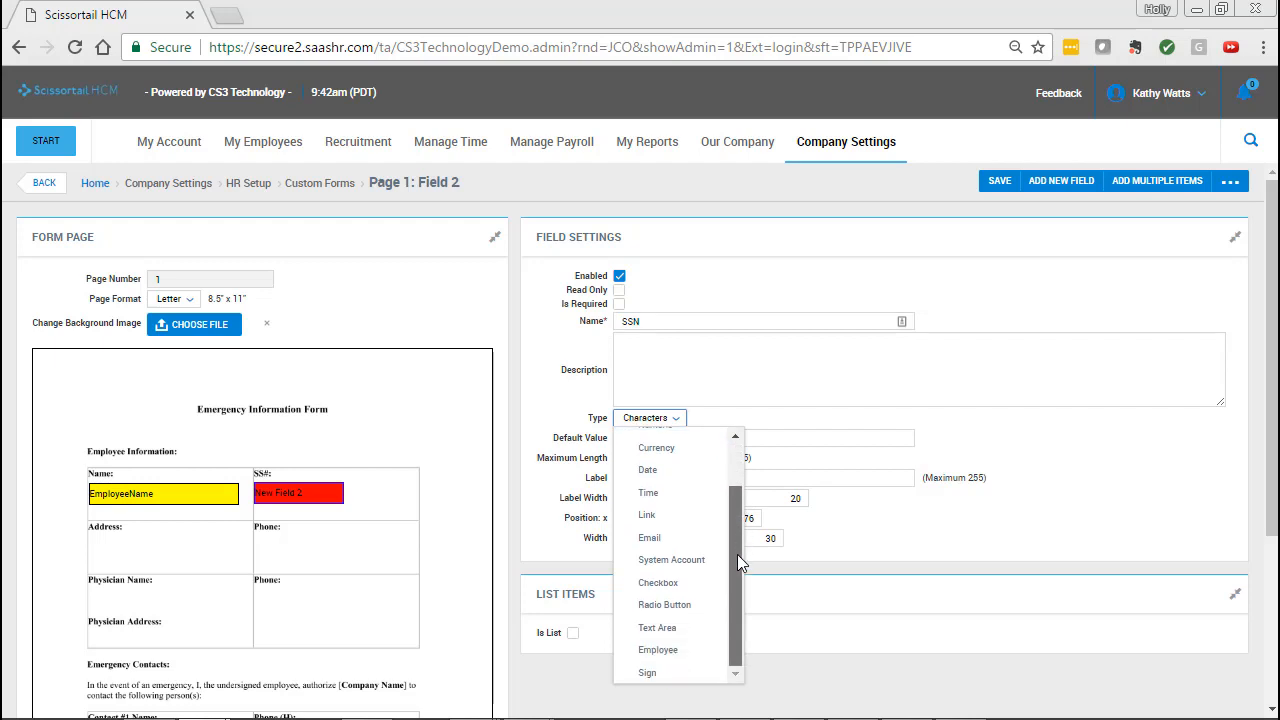
pyautogui.click(665, 650)
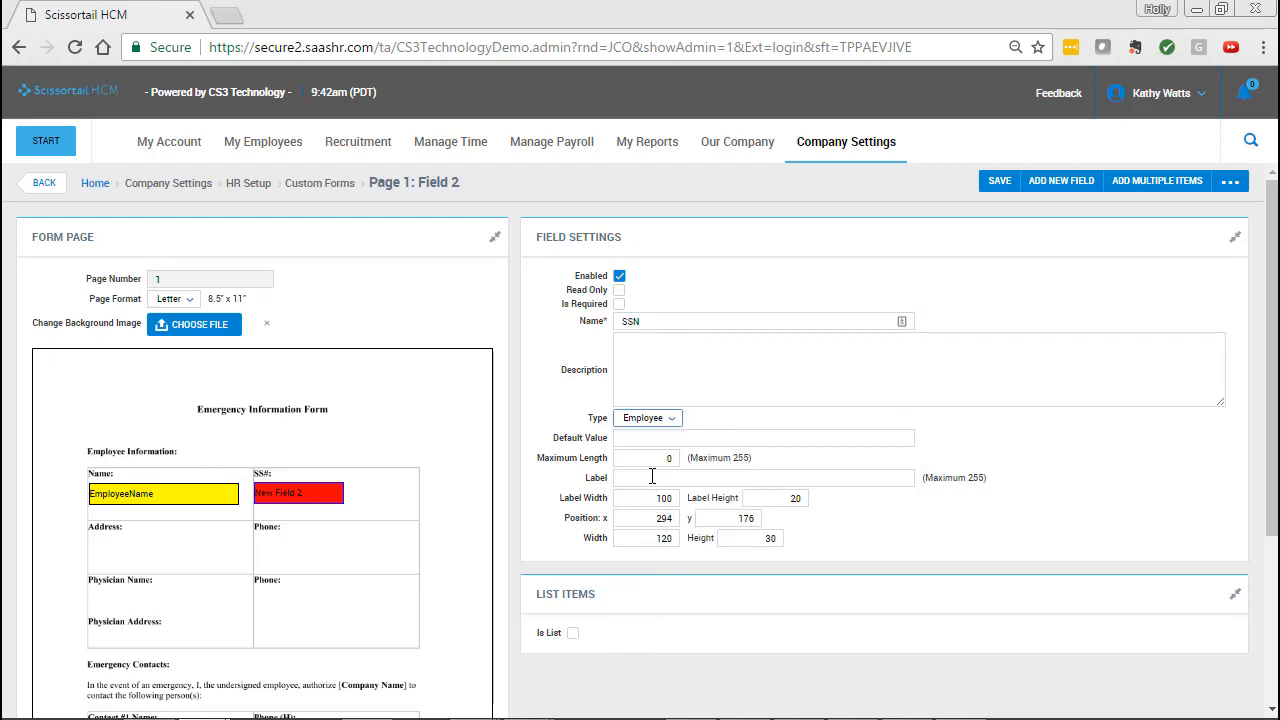
pyautogui.click(648, 438)
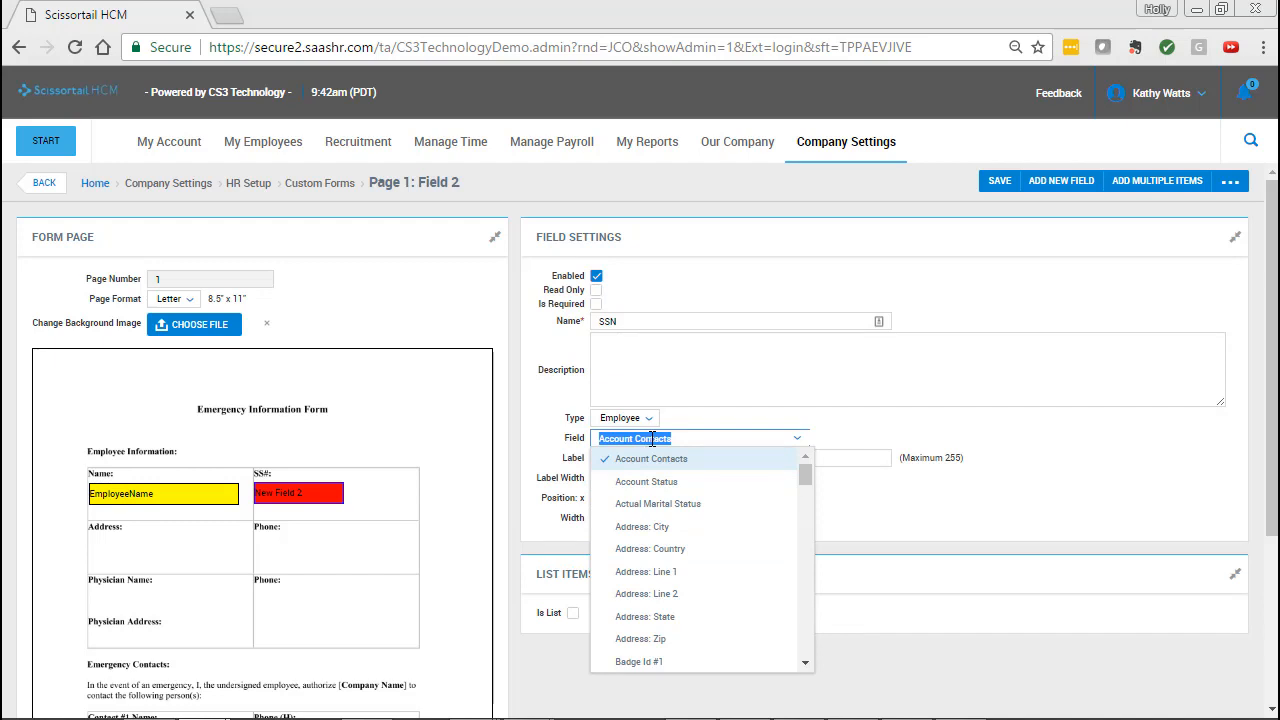
pyautogui.write('s')
pyautogui.click(660, 614)
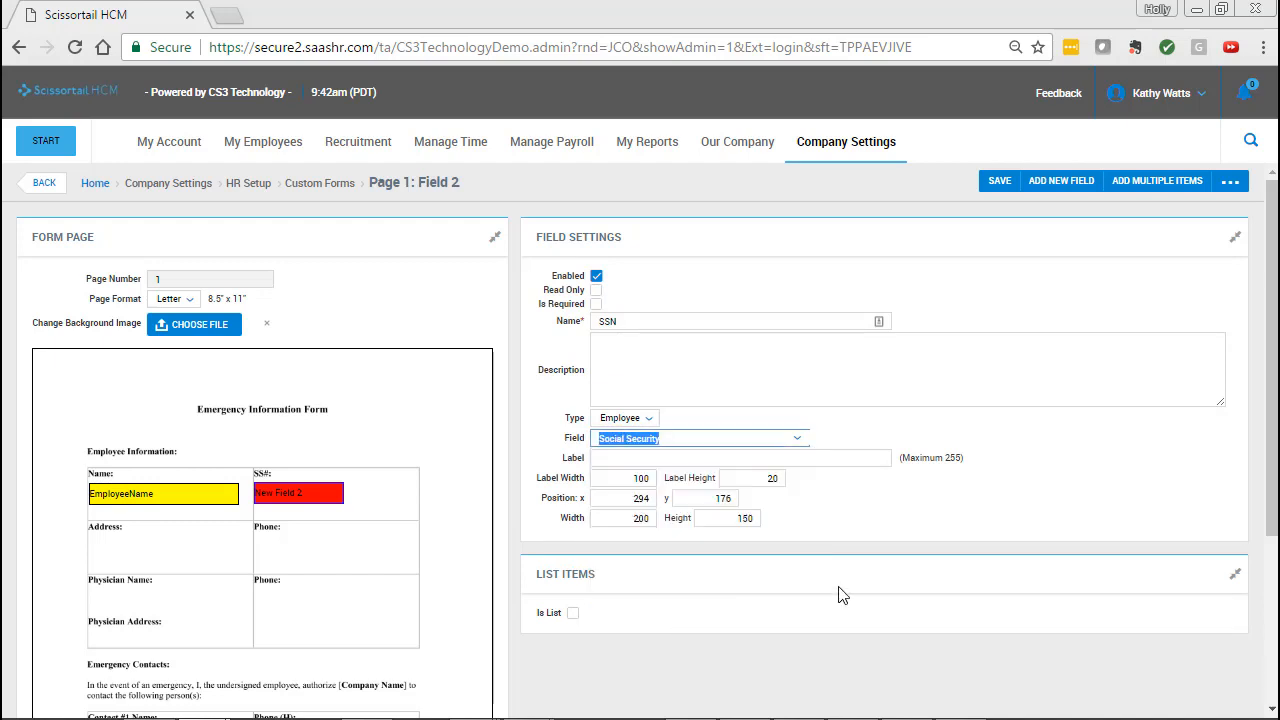
# Step: Set the SSN field's width to 200 and save the field
pyautogui.click(630, 516)
pyautogui.doubleClick(638, 517)
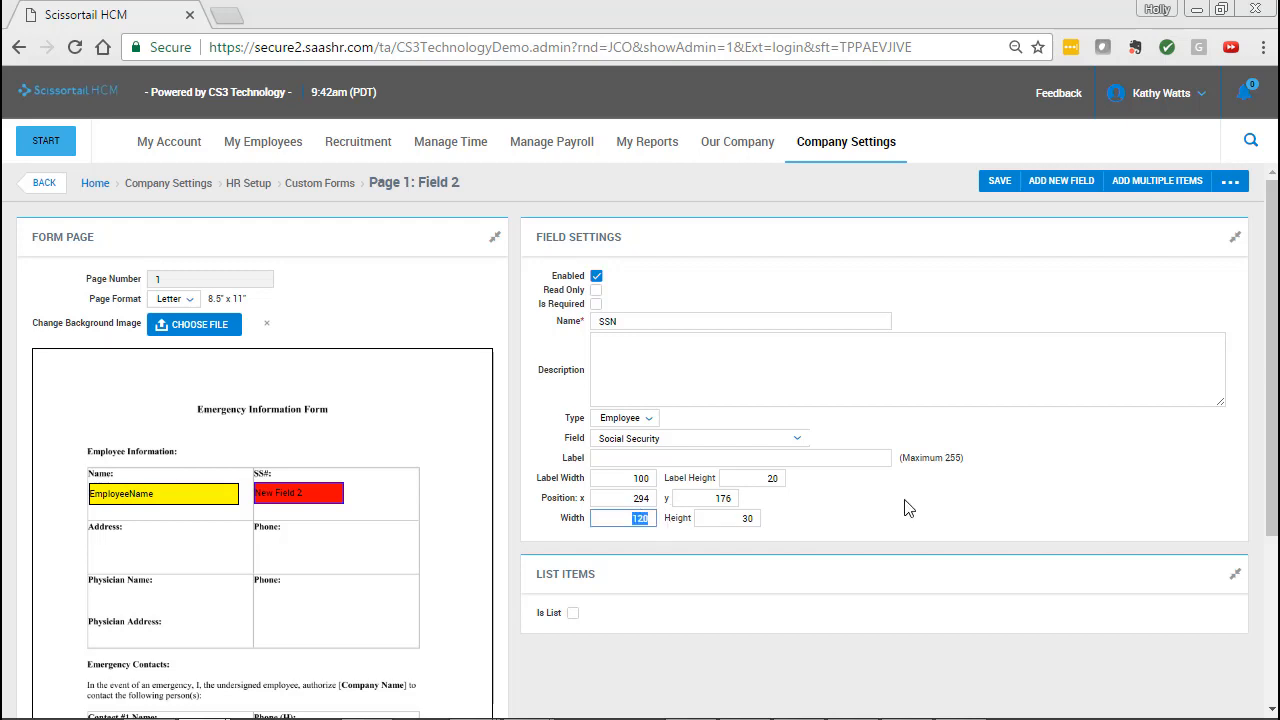
pyautogui.write('2')
pyautogui.click(1000, 184)
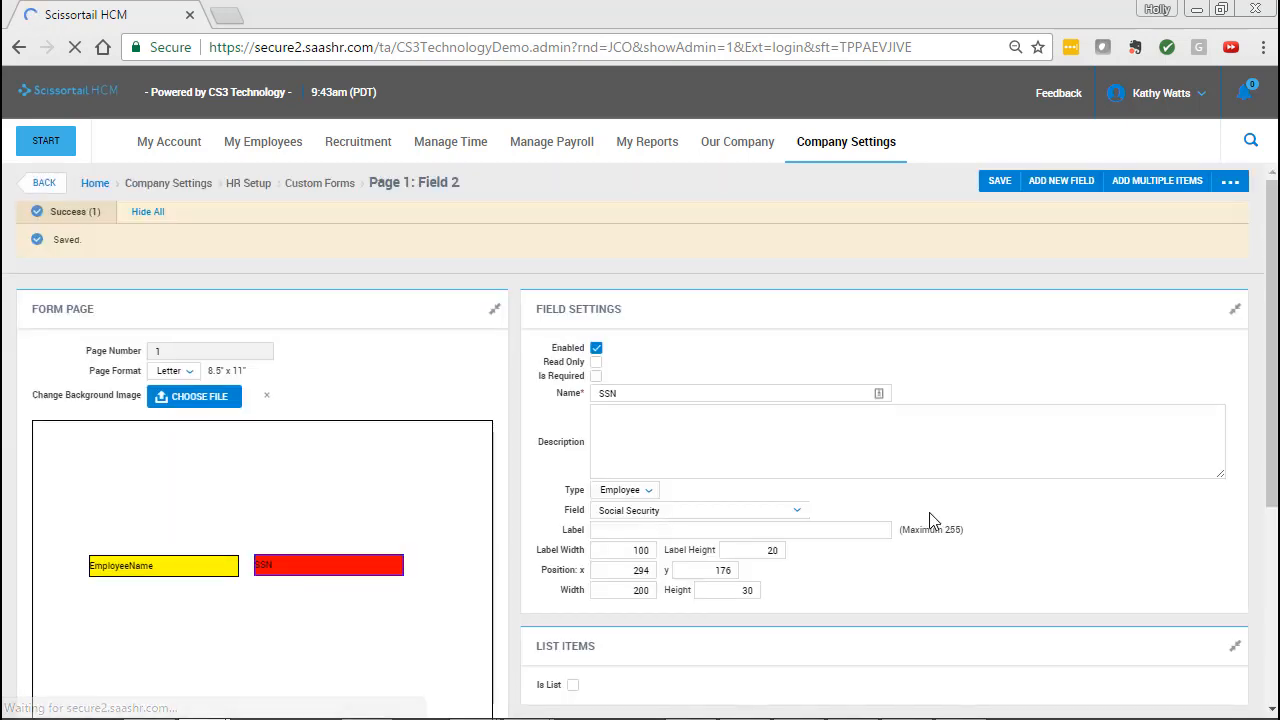
# Step: Add a third field and place it below the Physician Name label at about x 72, y 316
pyautogui.scroll(-1, 1012, 549)
pyautogui.scroll(-1, 1010, 549)
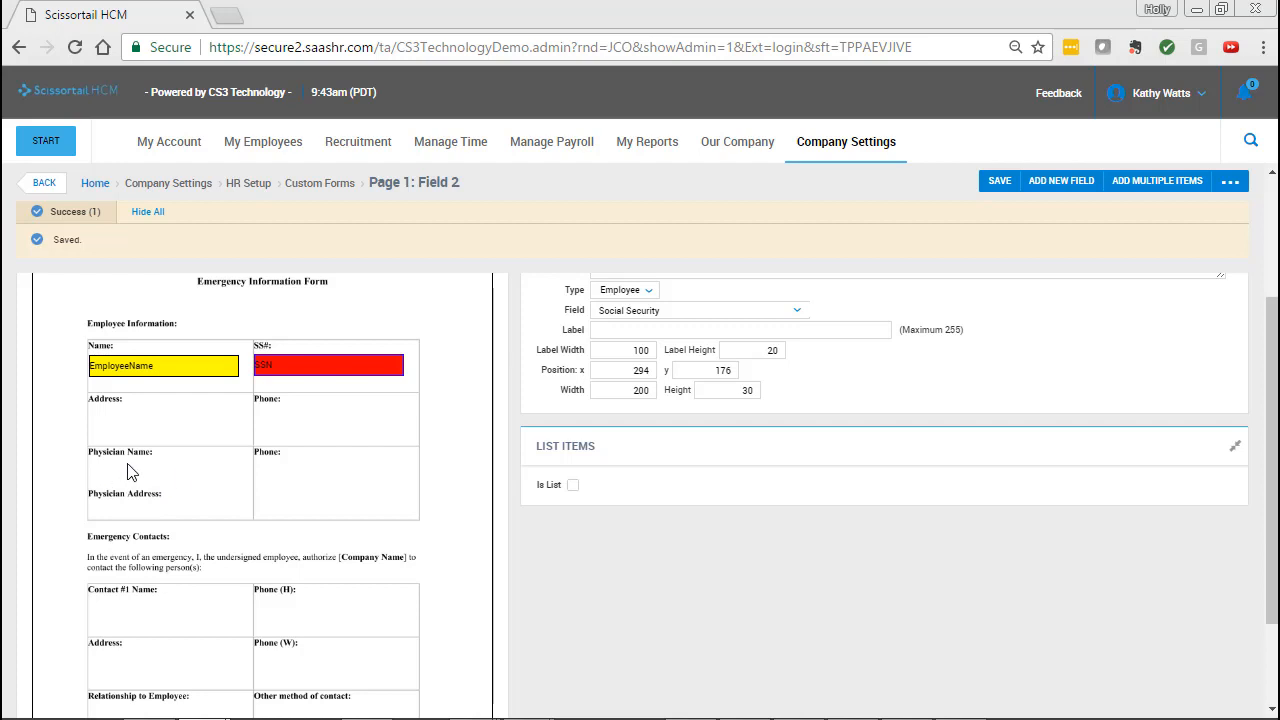
pyautogui.click(1062, 182)
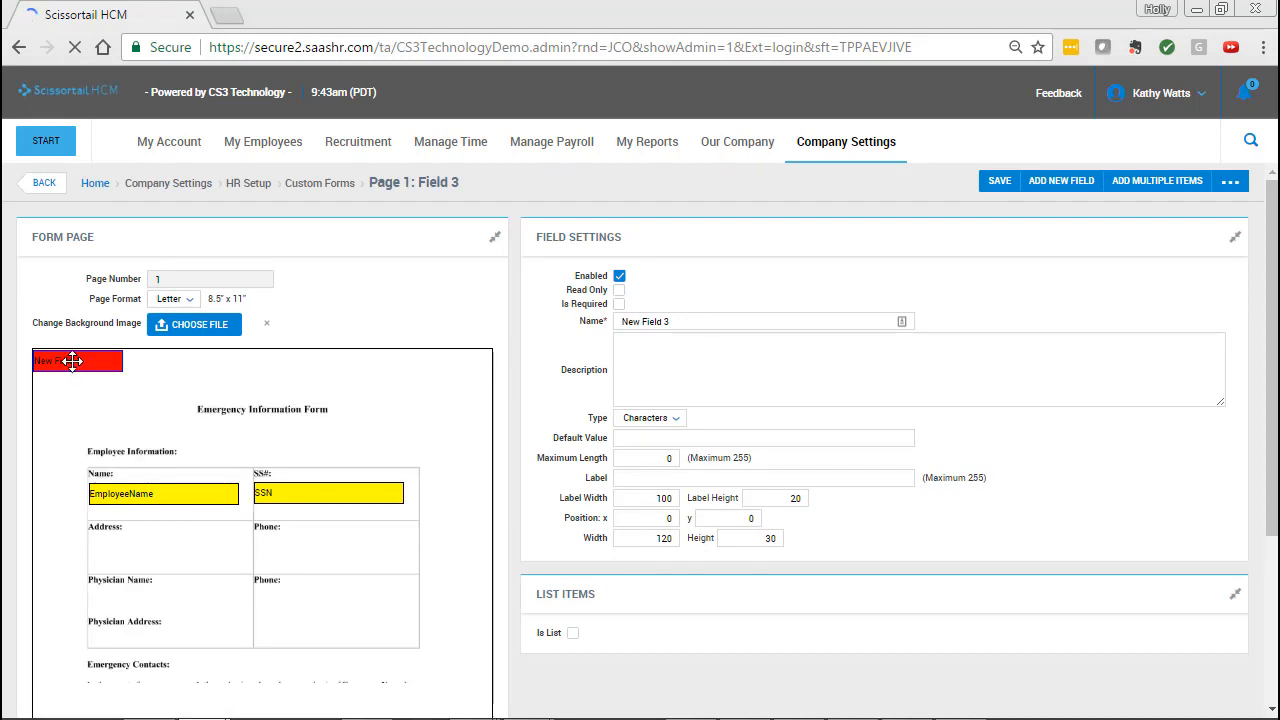
pyautogui.moveTo(72, 361); pyautogui.dragTo(130, 598)
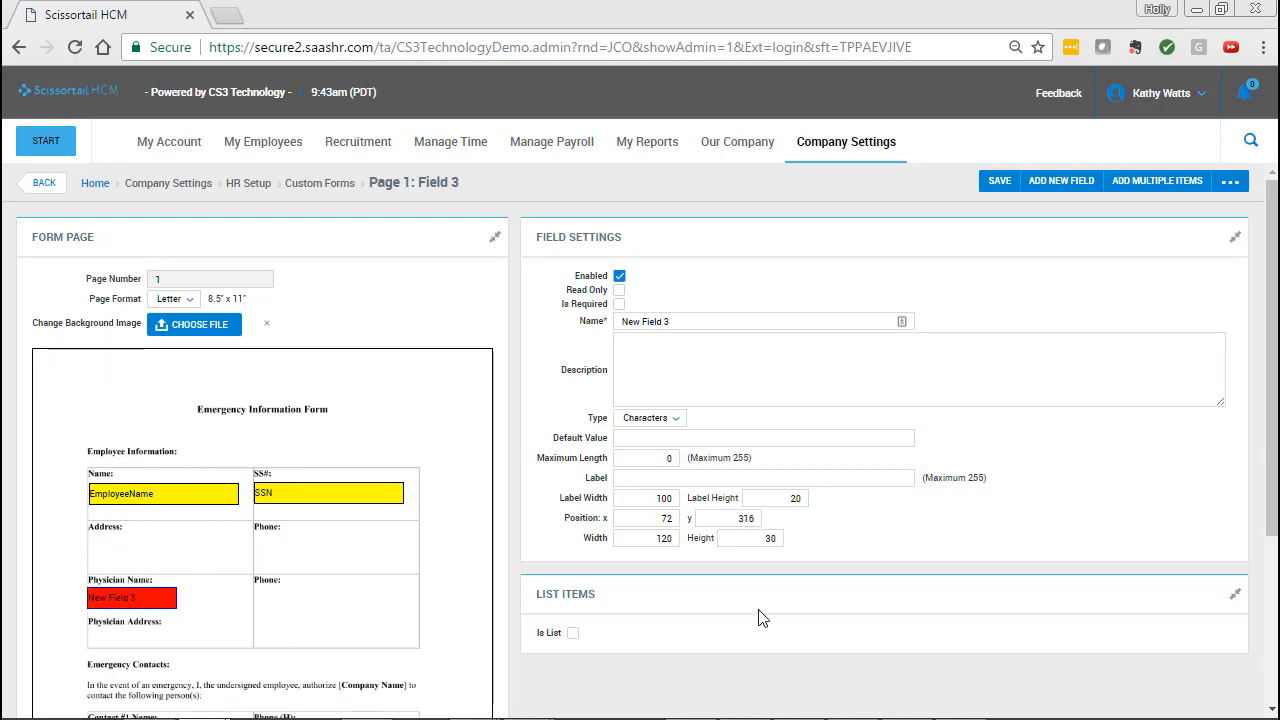
# Step: Name the third field "Physician Name" and set its width to 200
pyautogui.click(590, 322)
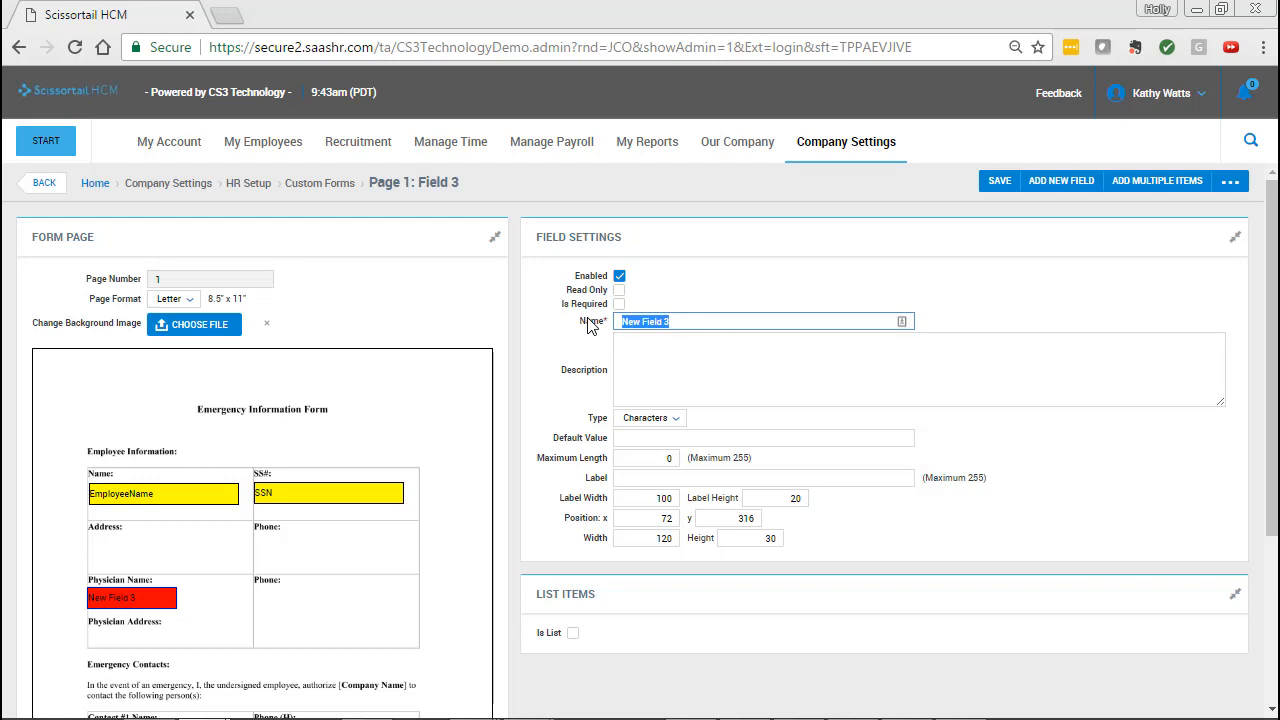
pyautogui.write('Physician Name')
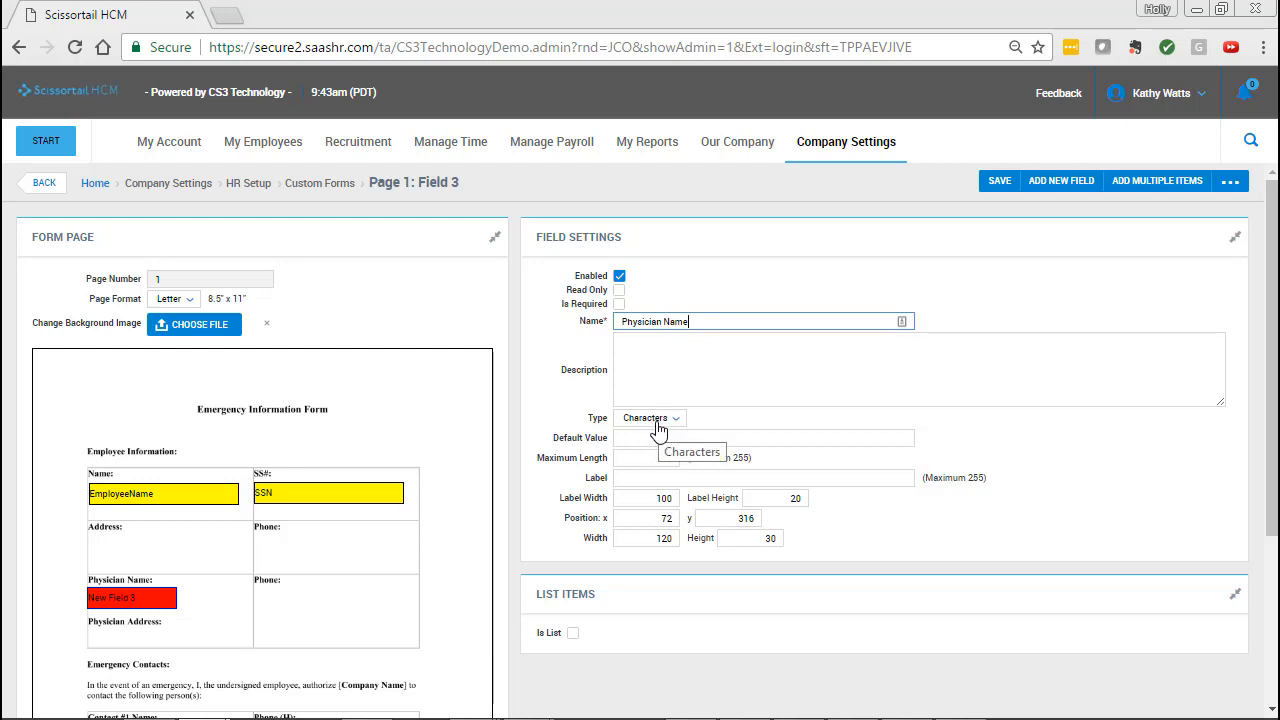
pyautogui.click(655, 540)
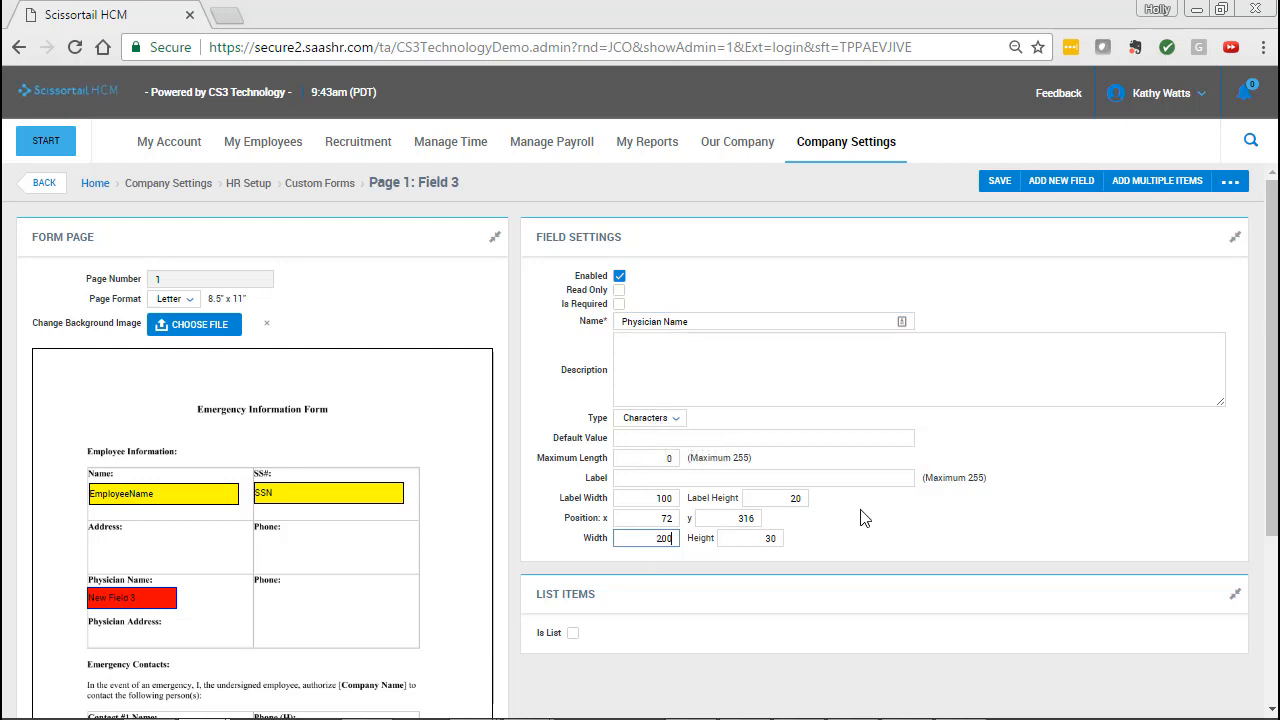
# Step: Save the Physician Name field and look over the rest of the page 1 form layout
pyautogui.click(999, 180)
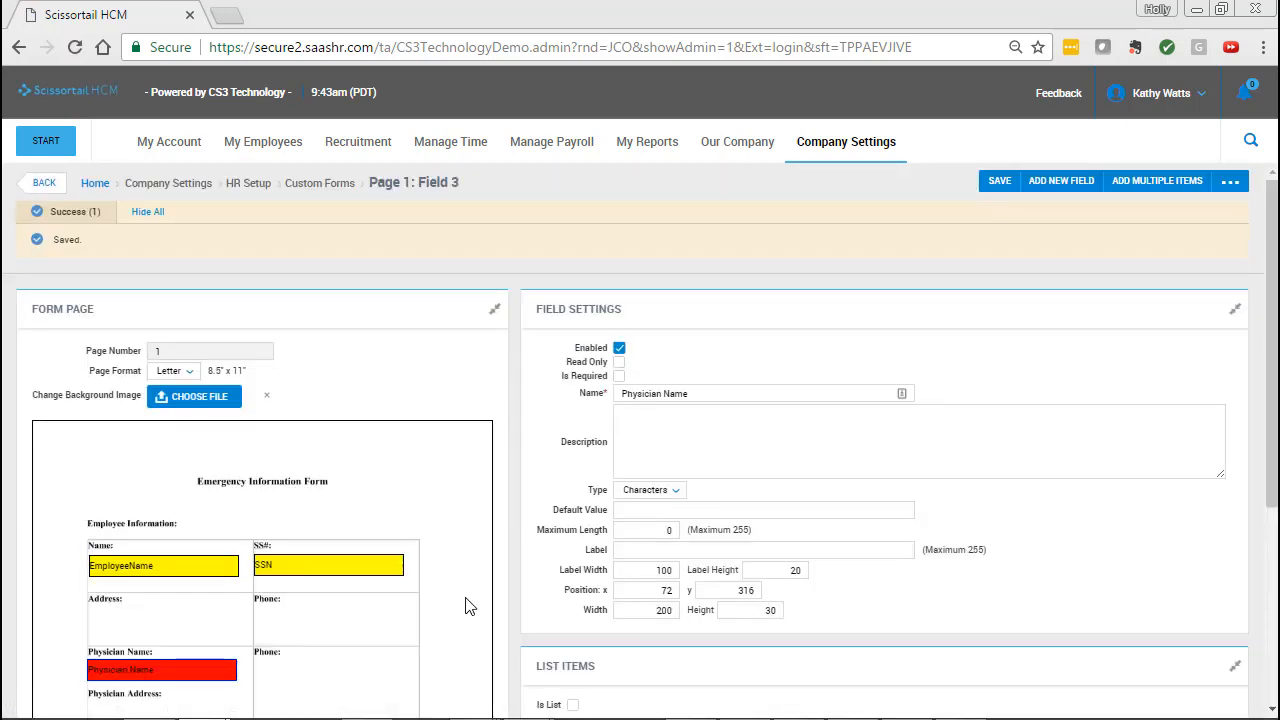
pyautogui.scroll(-1, 465, 600)
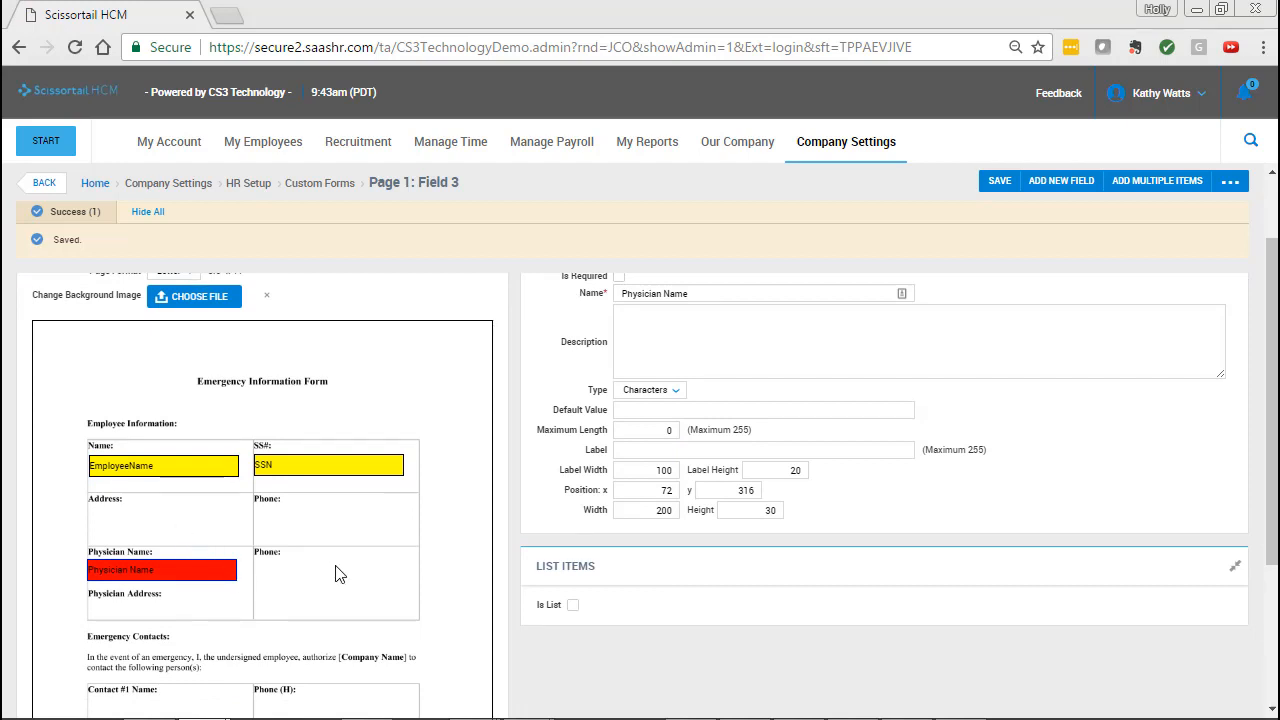
pyautogui.scroll(-2, 380, 585)
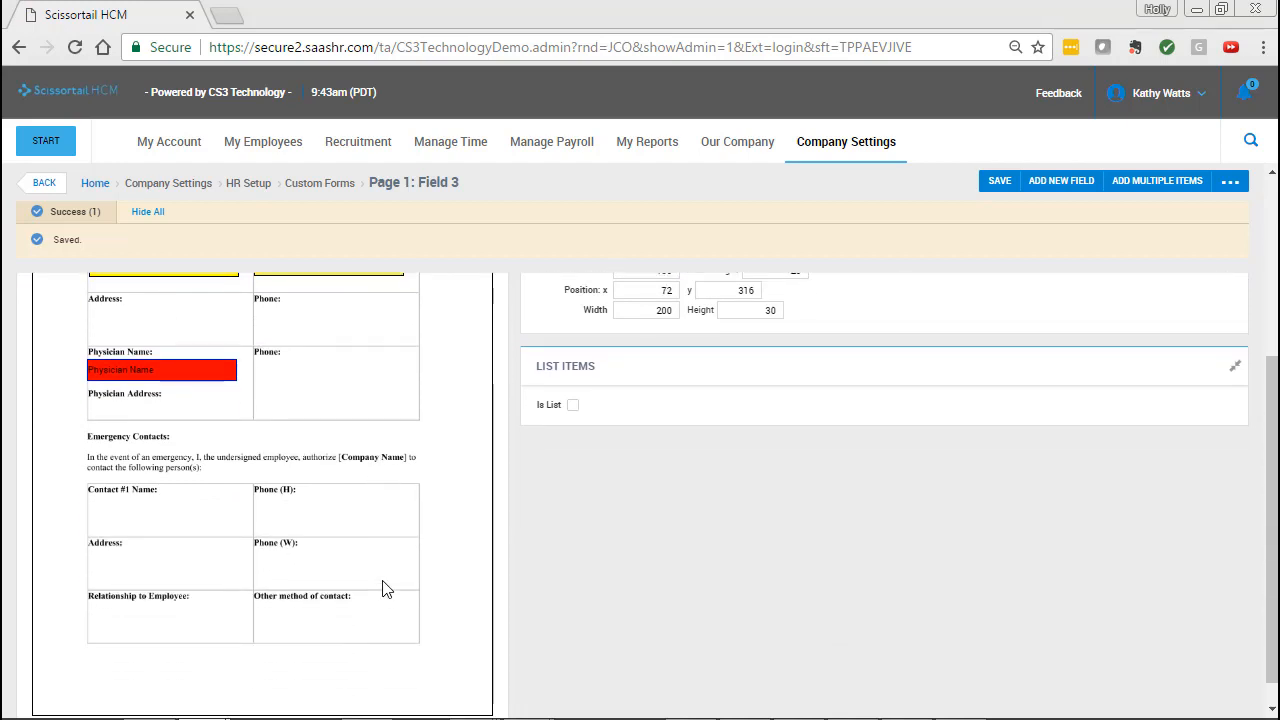
pyautogui.scroll(-1, 383, 584)
pyautogui.scroll(2, 383, 584)
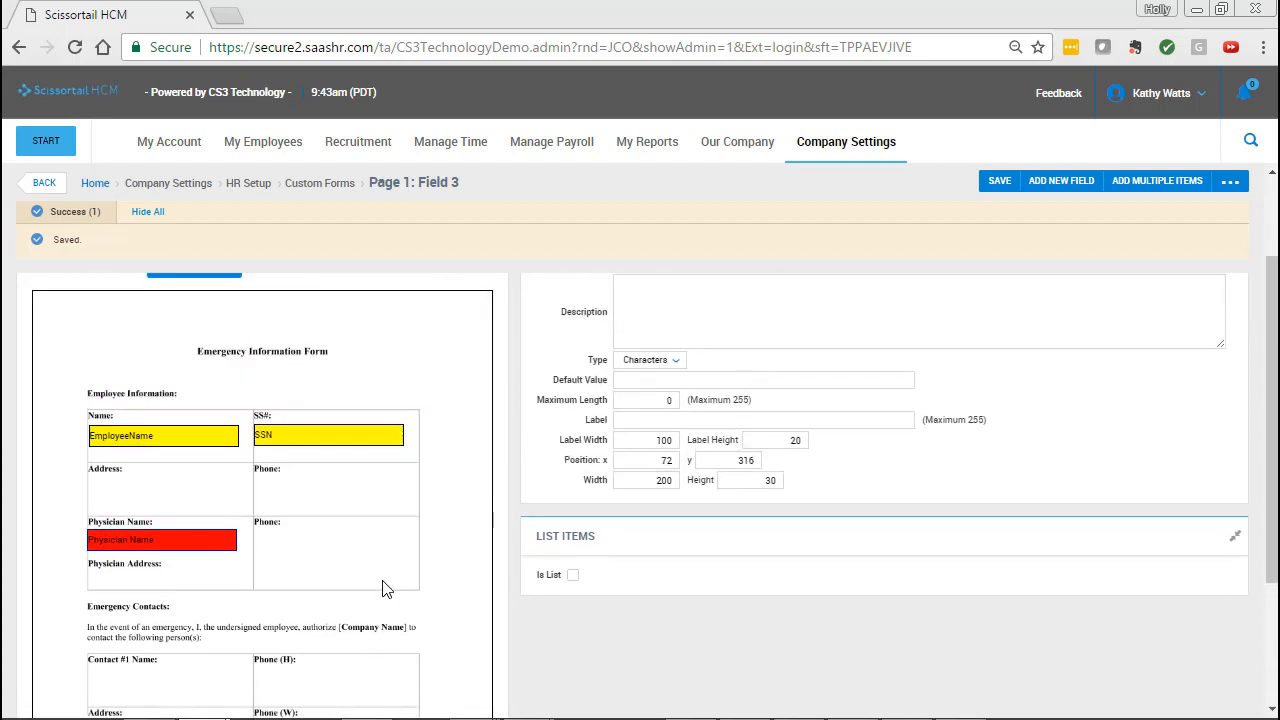
pyautogui.scroll(1, 383, 588)
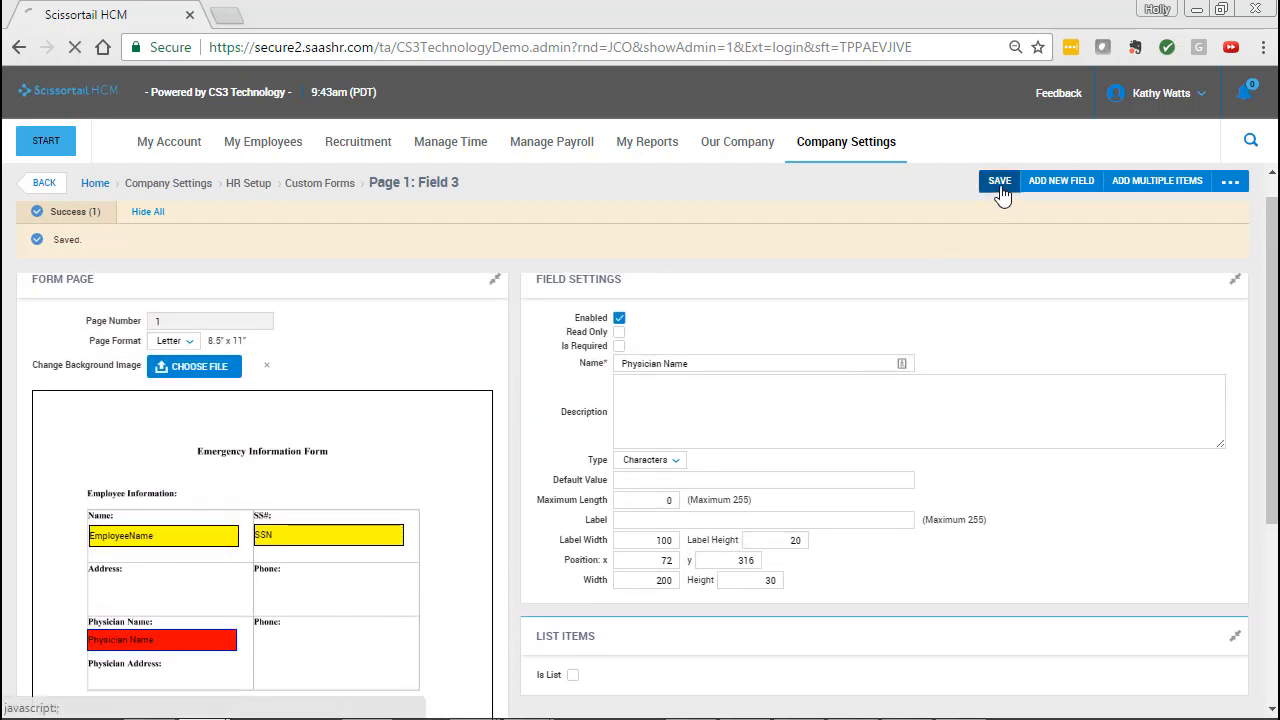
# Step: Return to the Emergency Contacts custom form and open its page 2 for editing
pyautogui.click(43, 192)
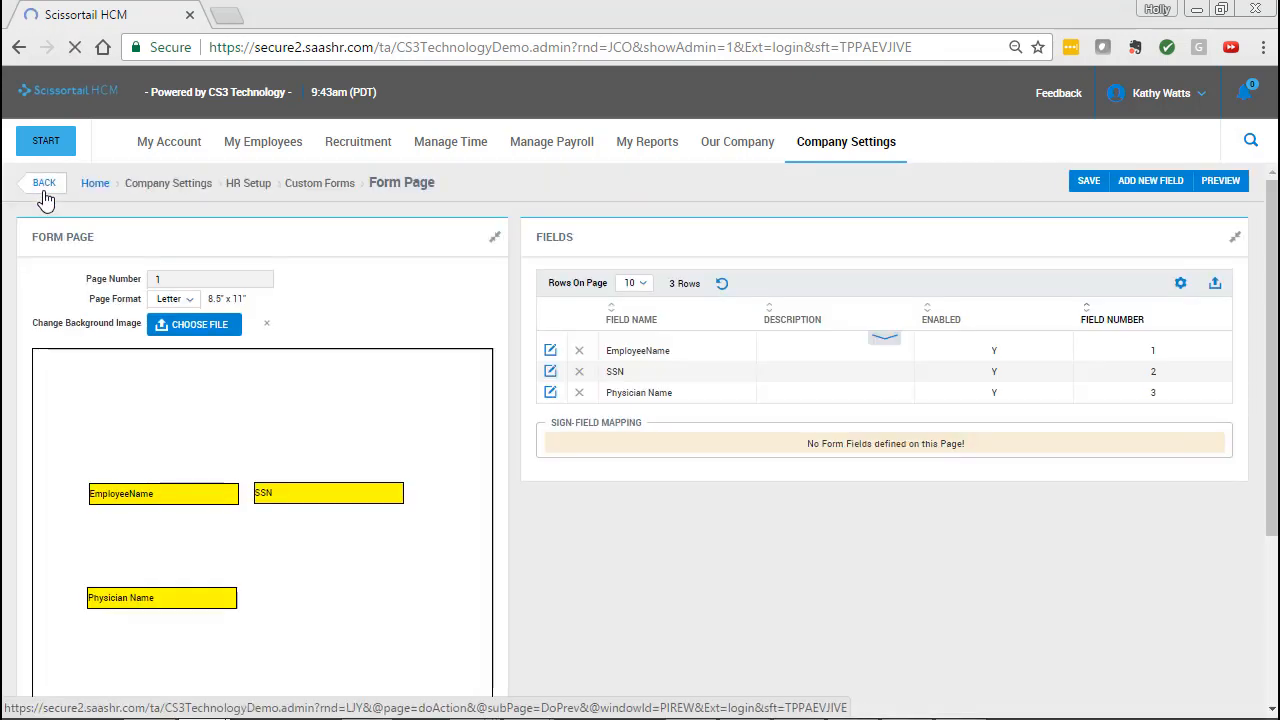
pyautogui.click(43, 198)
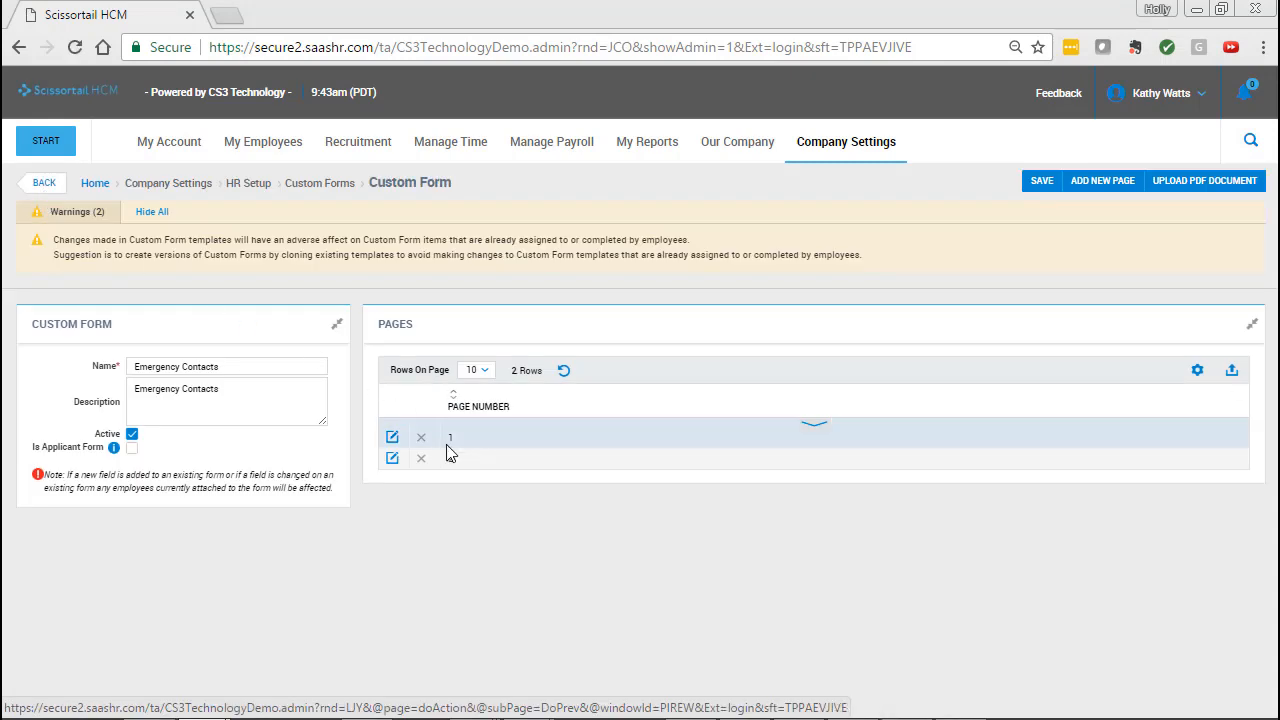
pyautogui.click(391, 460)
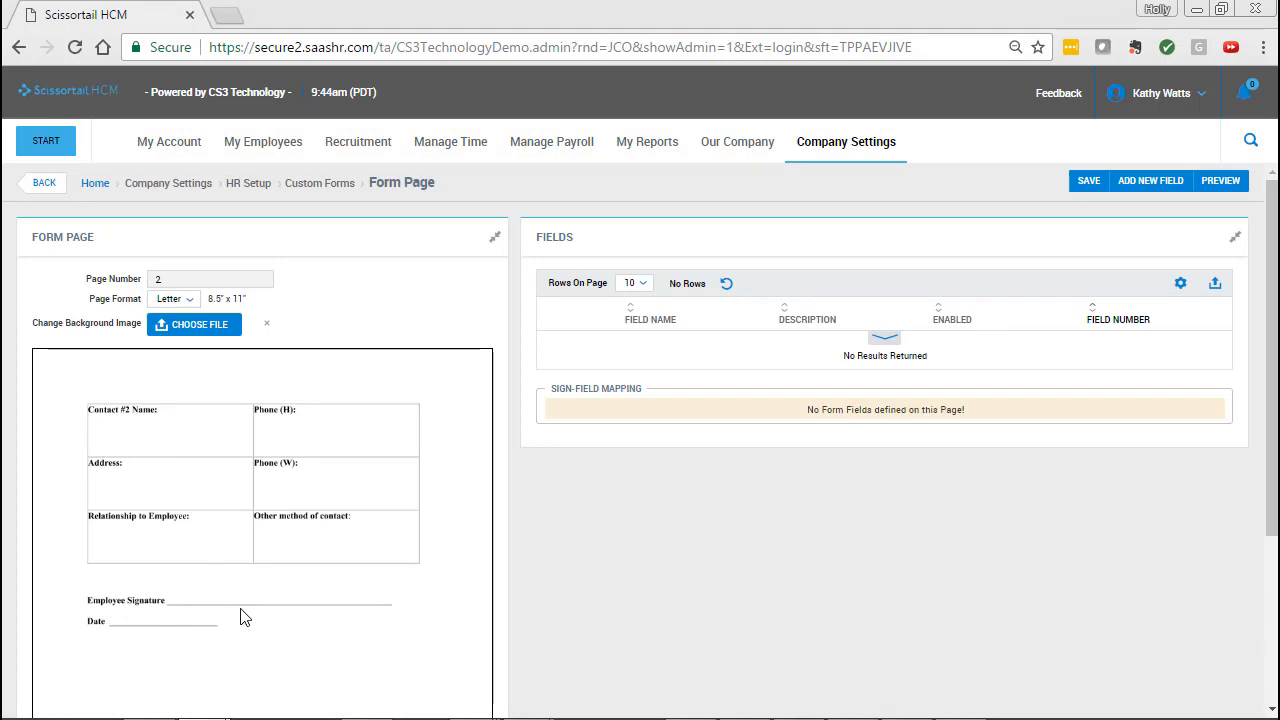
# Step: Add a new field to page 2 and place it on the Employee Signature line at about x 179, y 312
pyautogui.click(1151, 181)
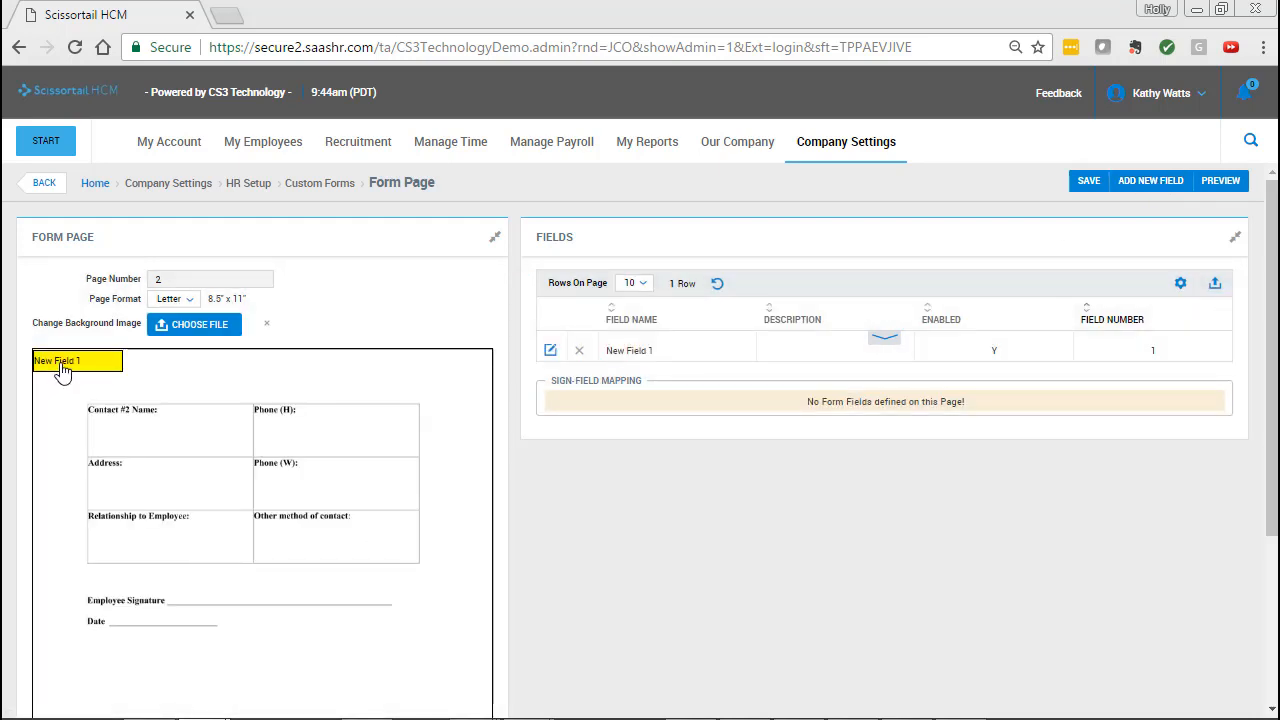
pyautogui.click(62, 369)
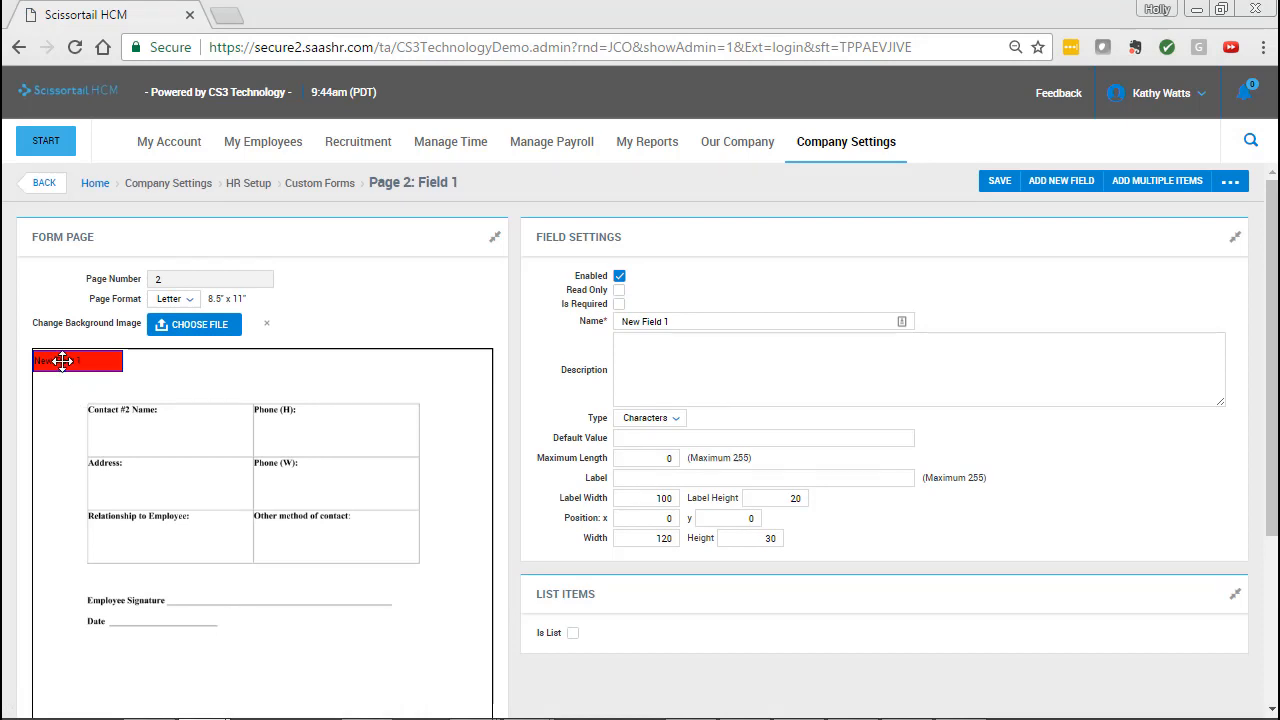
pyautogui.moveTo(62, 362)
pyautogui.mouseDown()
pyautogui.moveTo(177, 475)
pyautogui.moveTo(197, 595)
pyautogui.mouseUp()
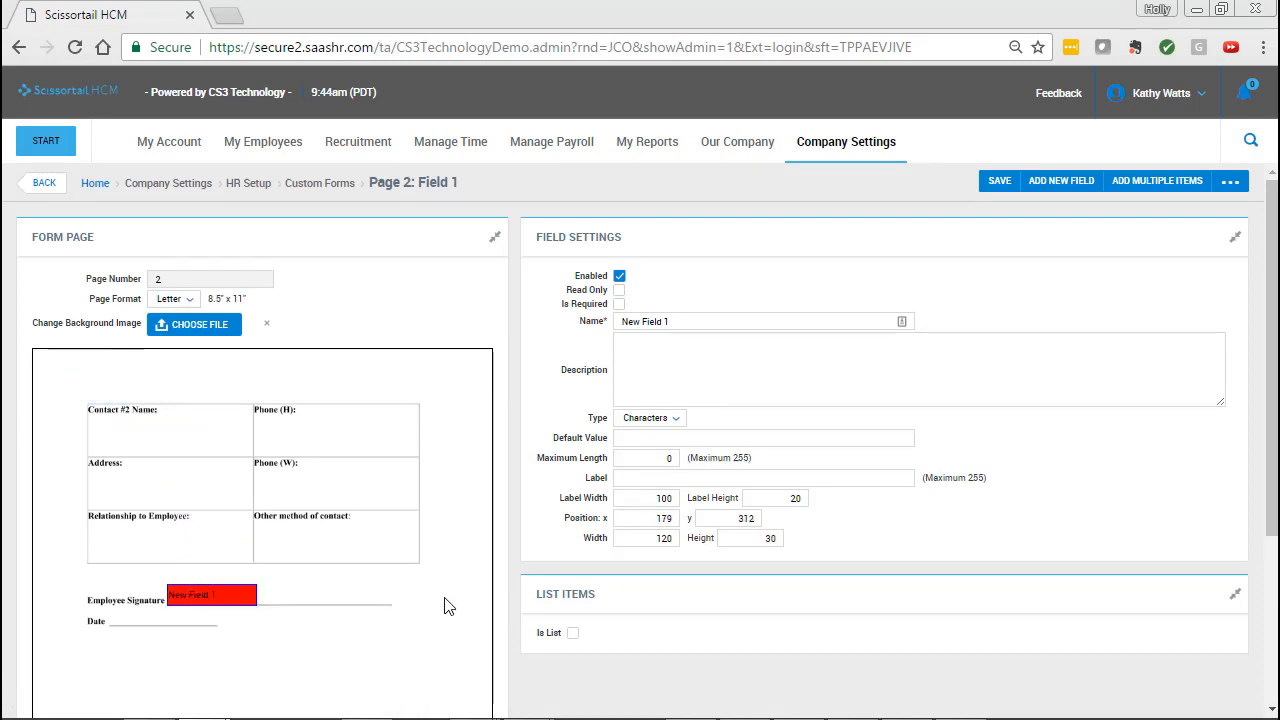
# Step: Name the signature-line field "Employee Sign" and set its type to Sign
pyautogui.moveTo(668, 322); pyautogui.dragTo(600, 330)
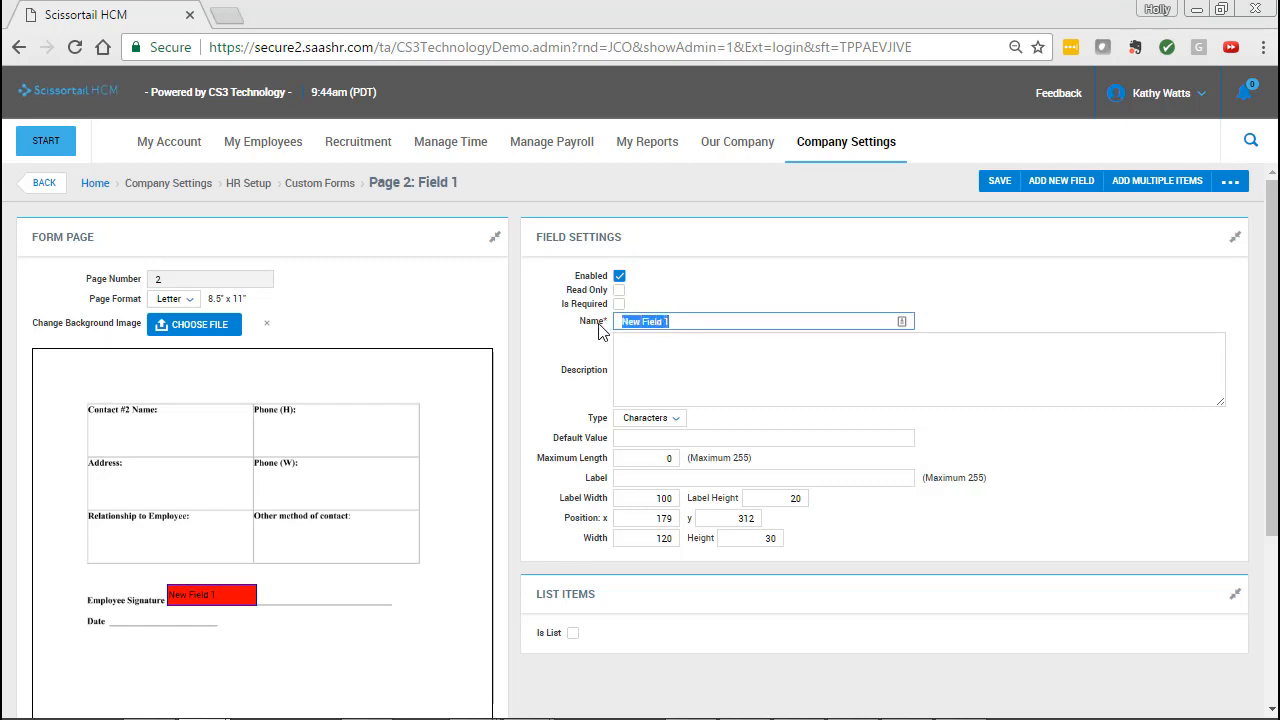
pyautogui.write('Employee Sign')
pyautogui.click(645, 420)
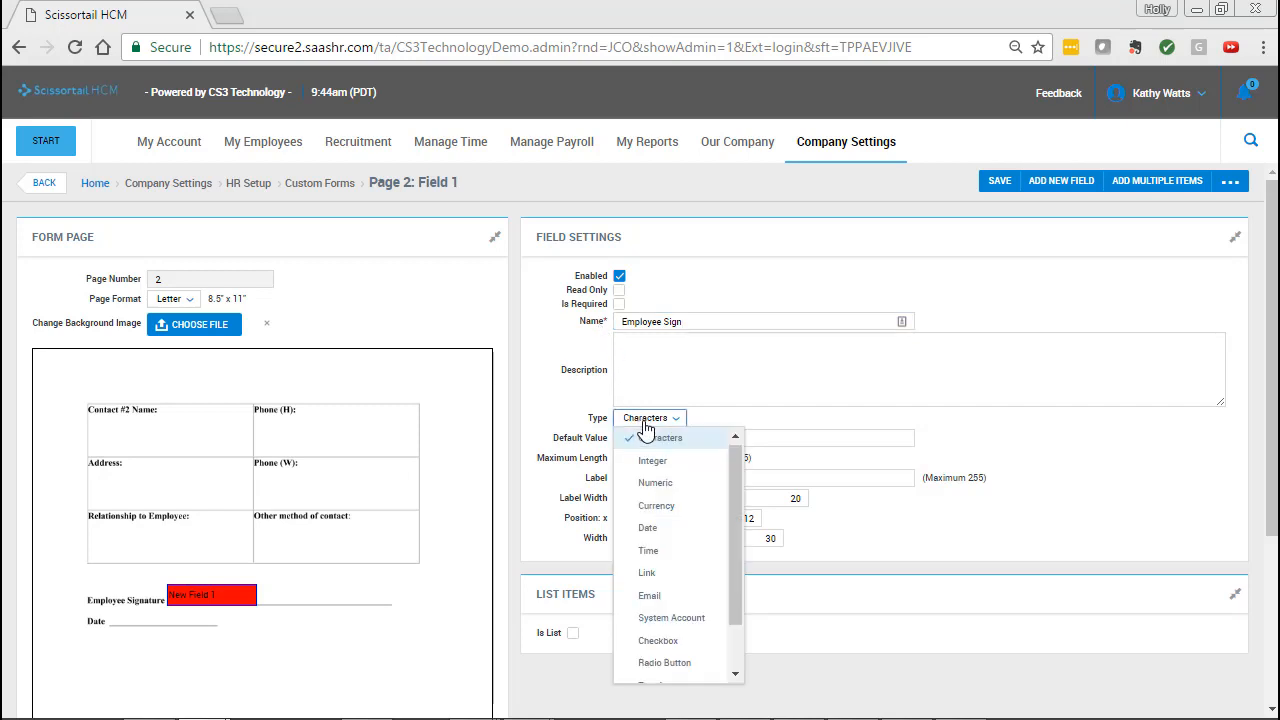
pyautogui.scroll(-2, 740, 475)
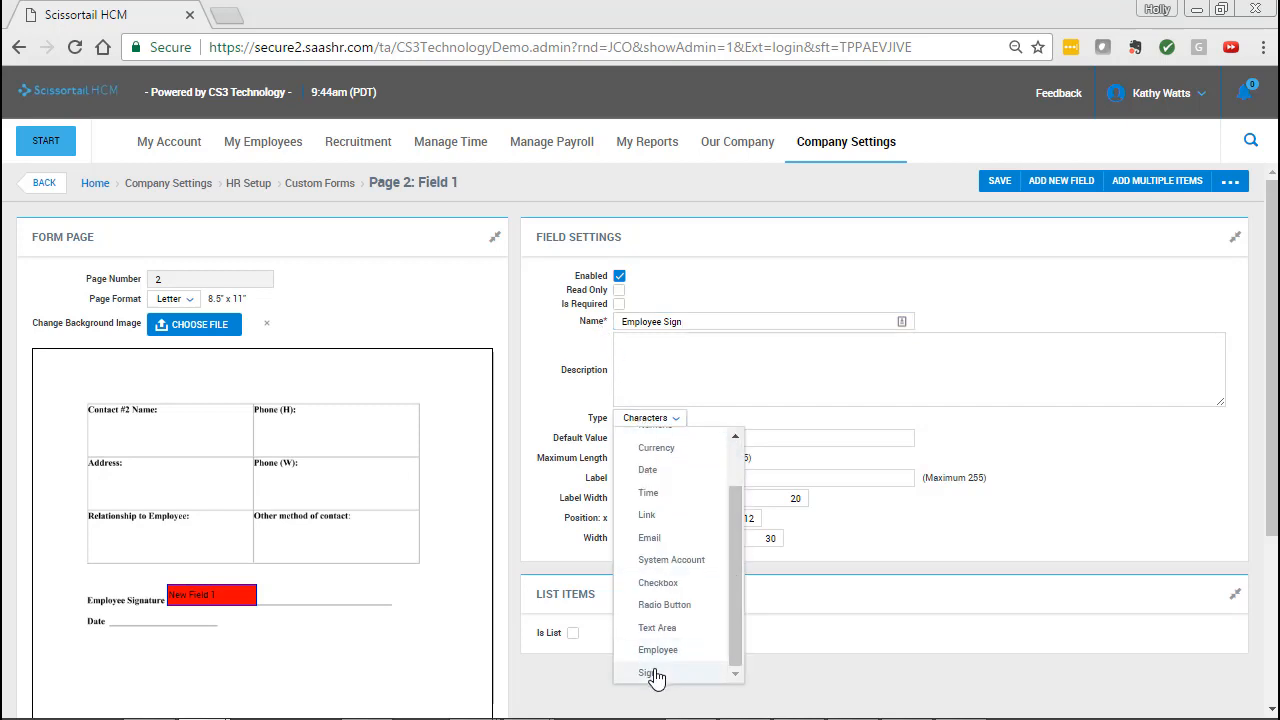
pyautogui.click(654, 672)
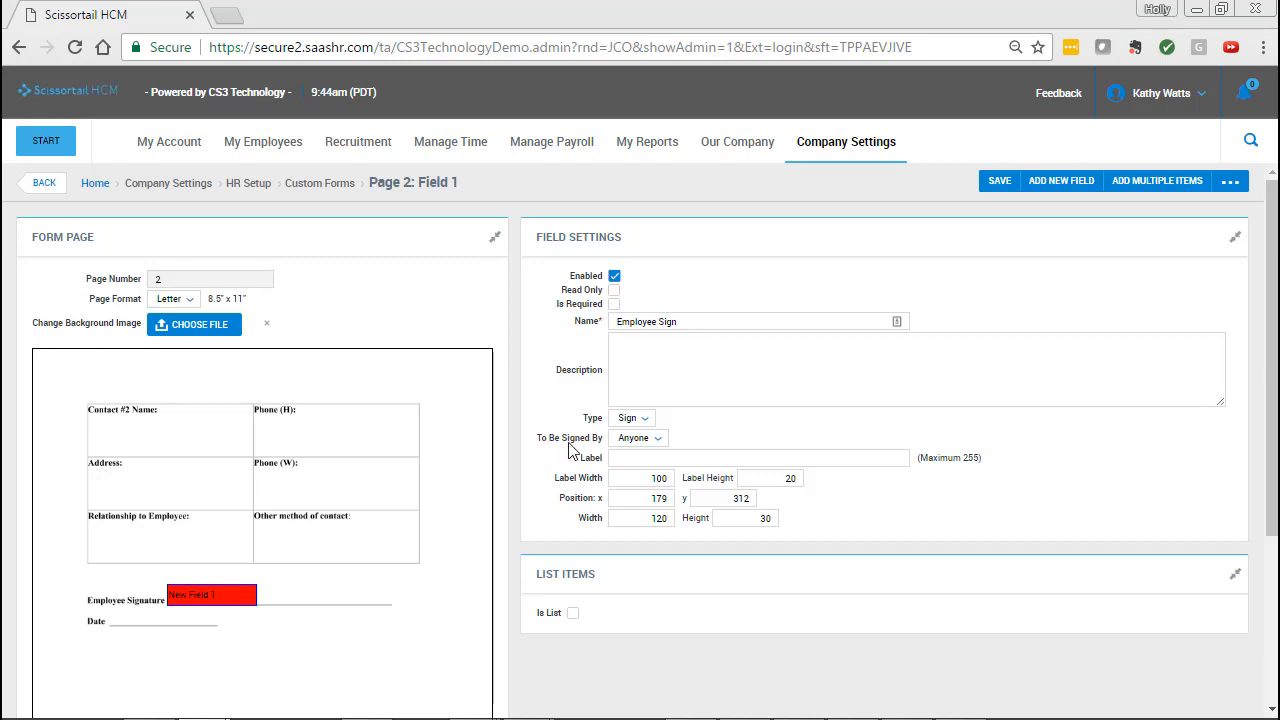
# Step: Set the Employee Sign field to be signed by Employee
pyautogui.click(635, 444)
pyautogui.click(661, 480)
pyautogui.click(666, 444)
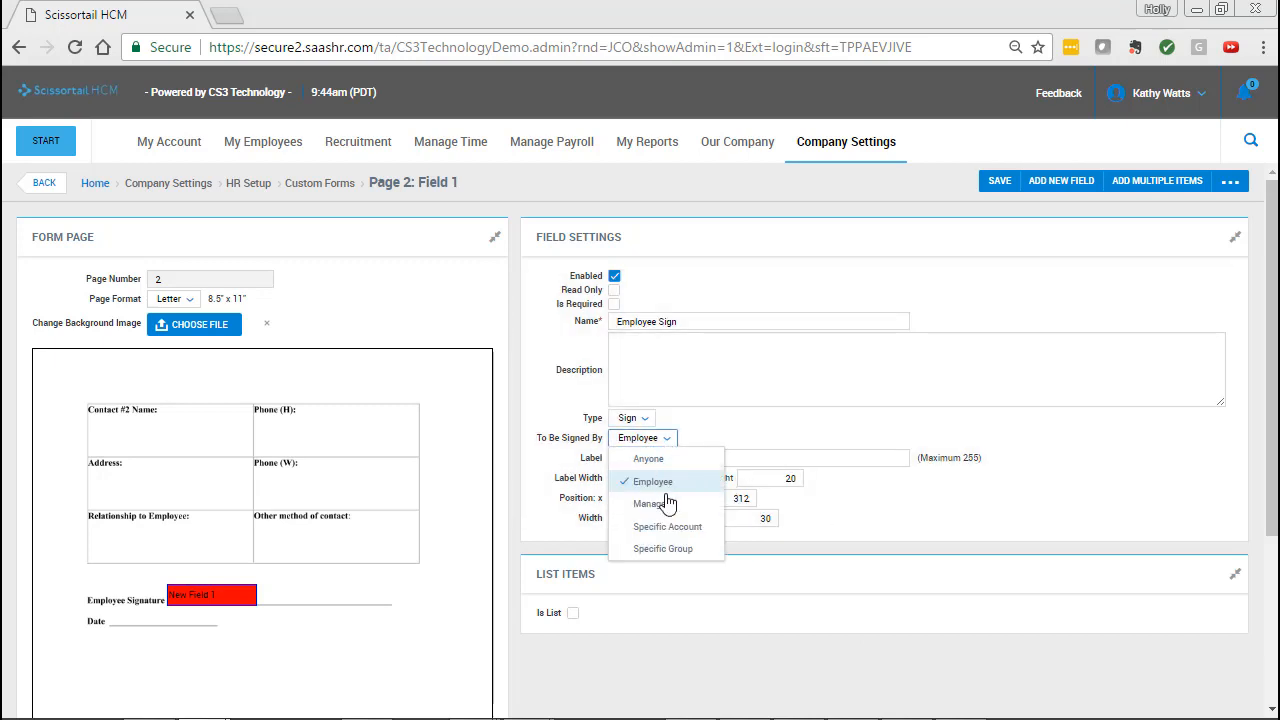
pyautogui.click(697, 432)
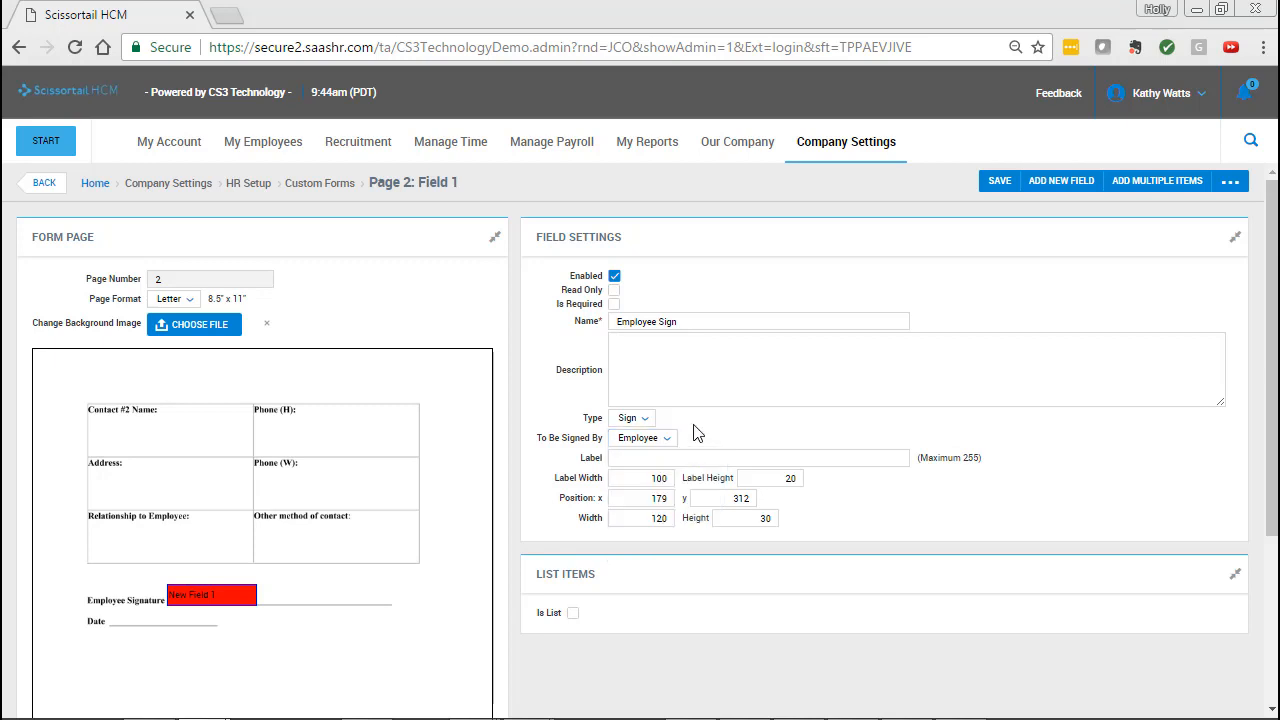
# Step: Set the Employee Sign field's width to 300 and save the field
pyautogui.doubleClick(668, 518)
pyautogui.click(998, 185)
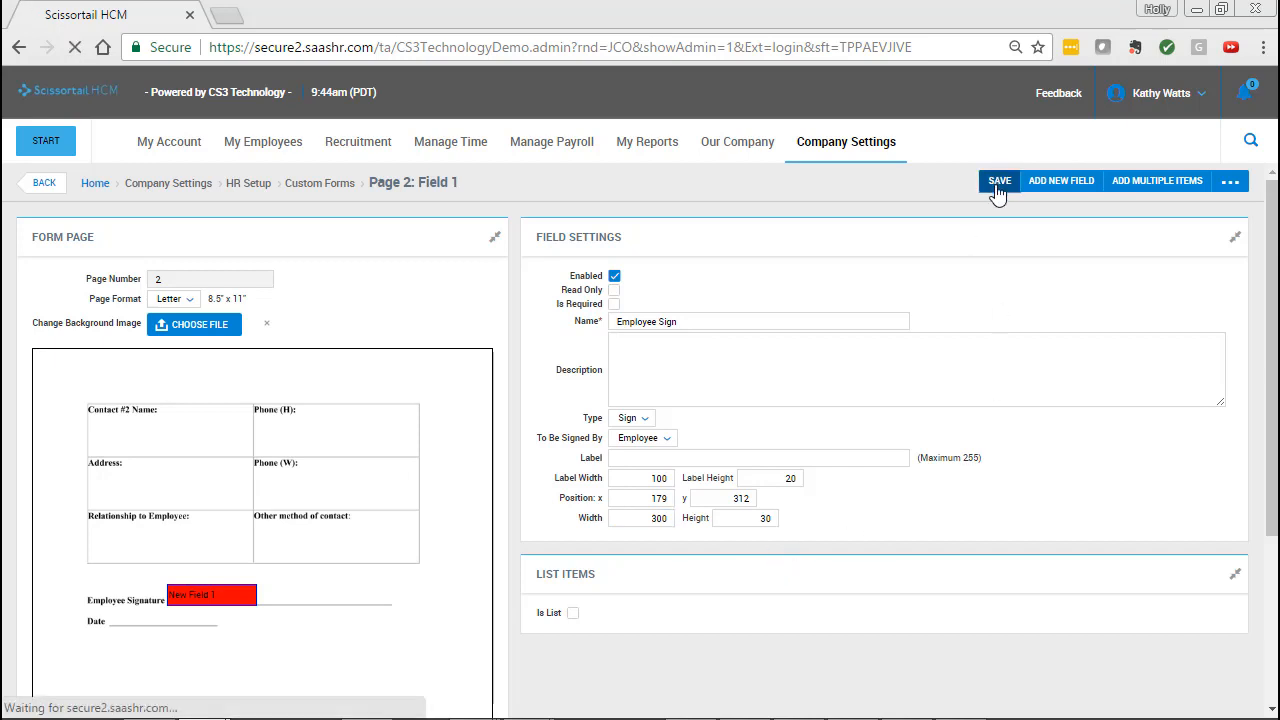
pyautogui.scroll(-1, 400, 623)
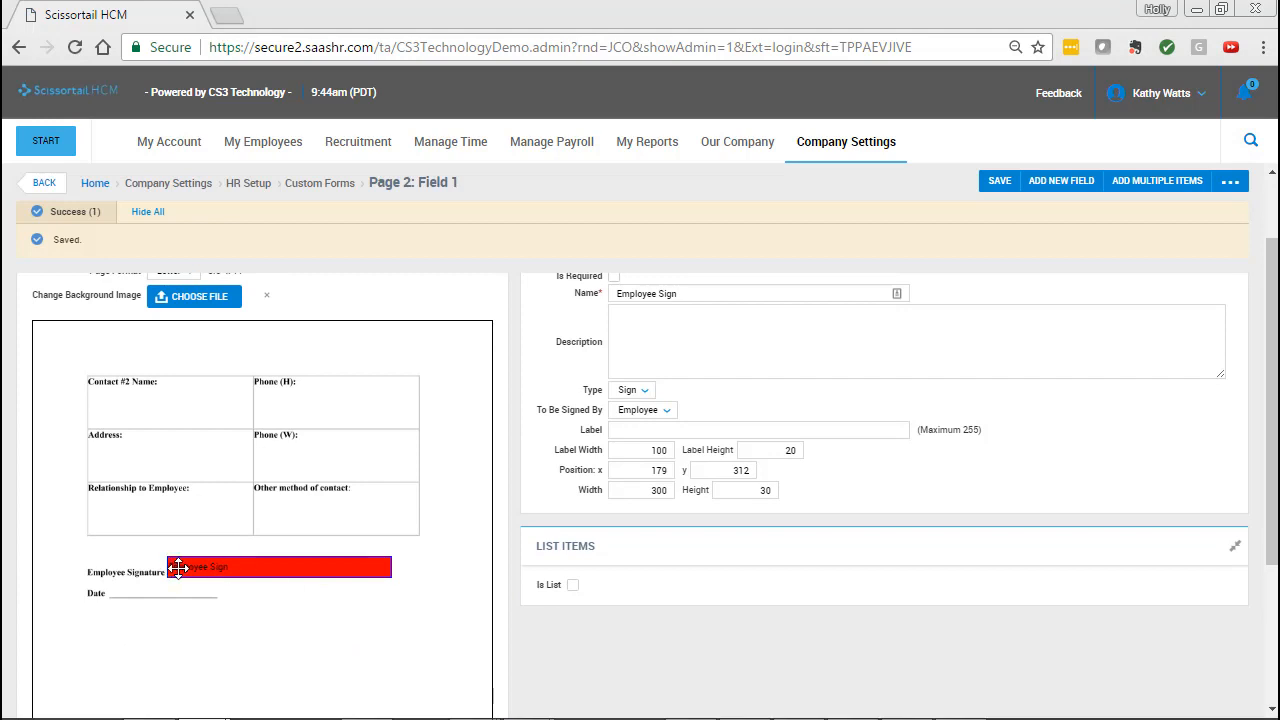
# Step: Add a second field to page 2, name it "Date", and place it on the Date line at about x 100, y 346
pyautogui.click(1061, 181)
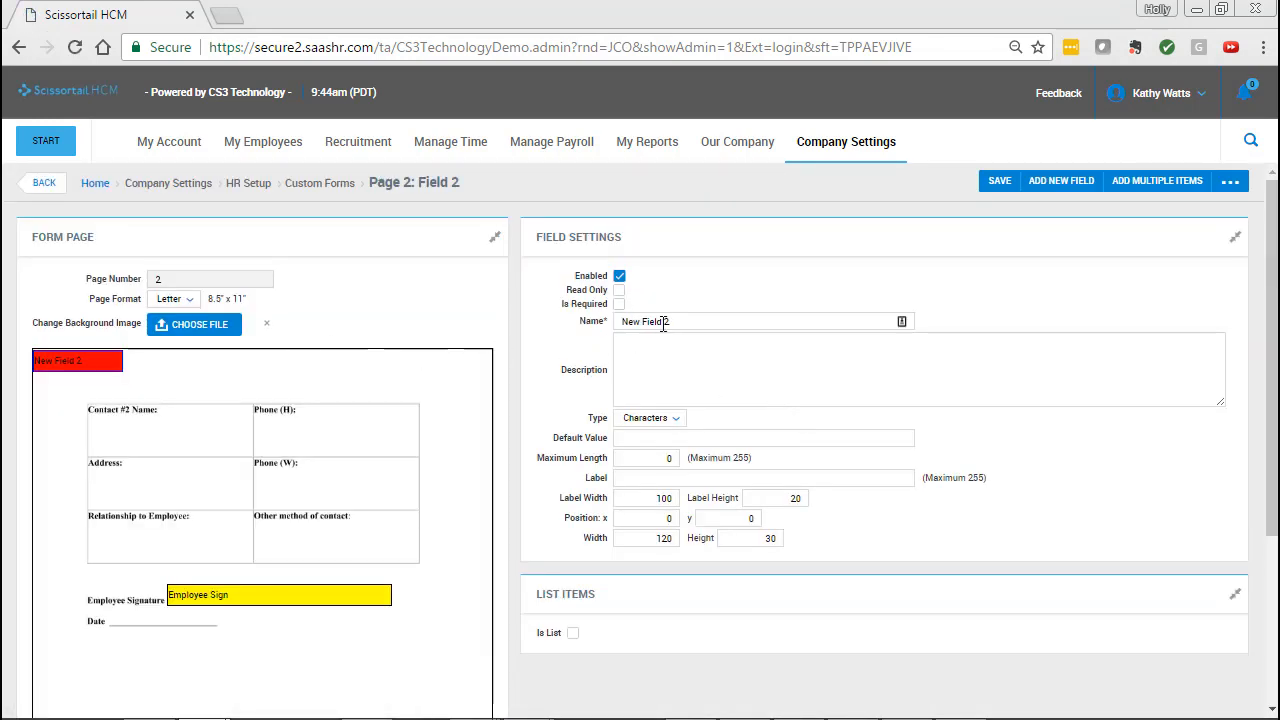
pyautogui.moveTo(684, 320); pyautogui.dragTo(578, 316)
pyautogui.write('Date')
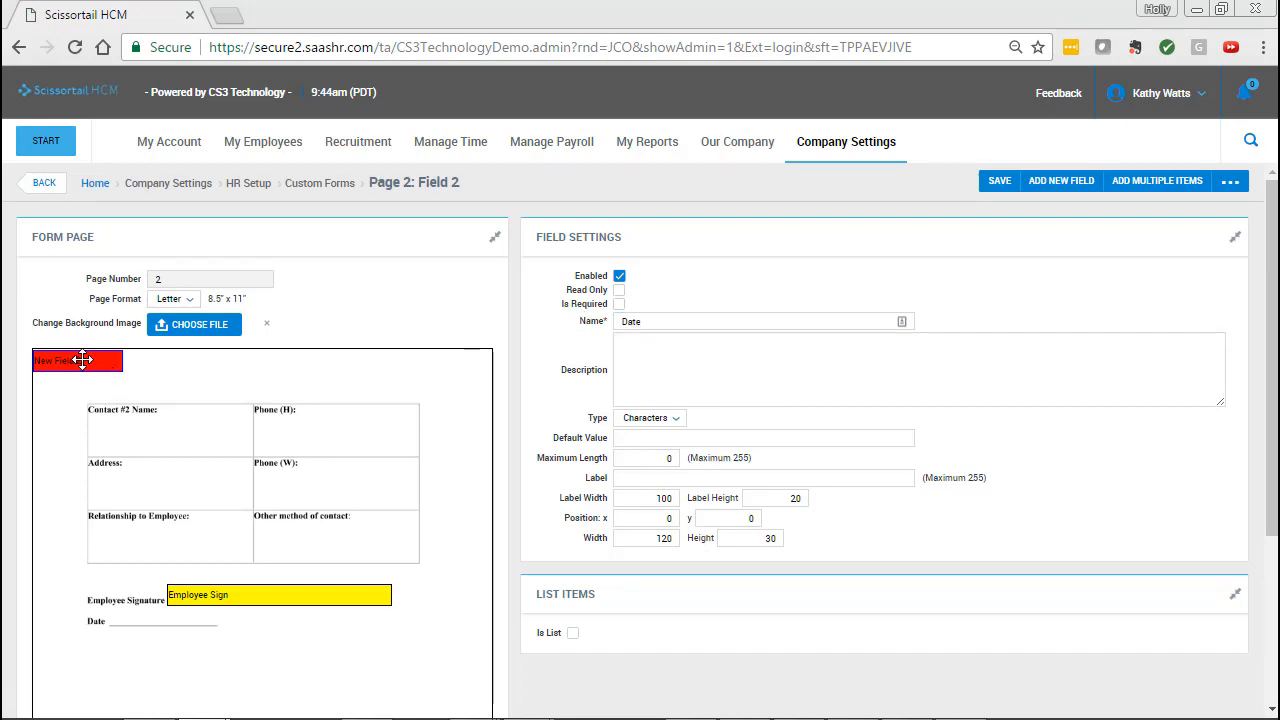
pyautogui.moveTo(78, 360); pyautogui.dragTo(157, 620)
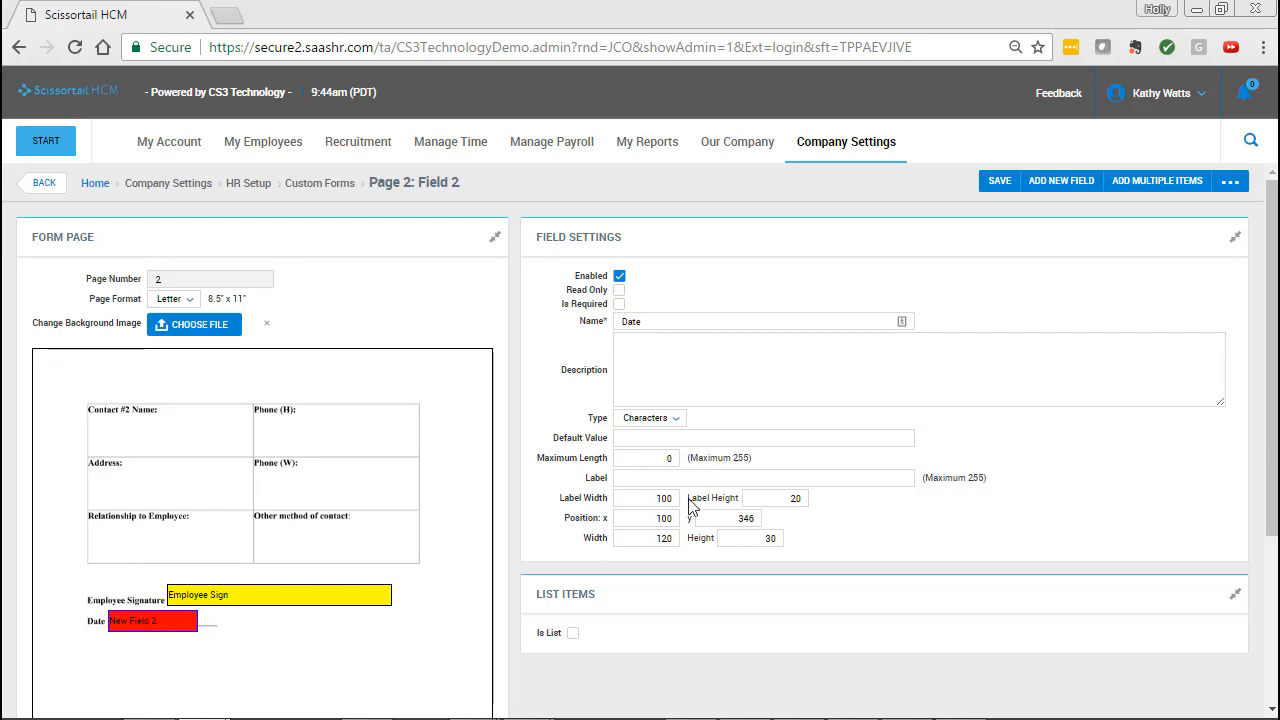
# Step: Set the Date field's type to Date and save the field
pyautogui.moveTo(652, 538); pyautogui.dragTo(715, 541)
pyautogui.click(650, 422)
pyautogui.click(646, 532)
pyautogui.click(998, 184)
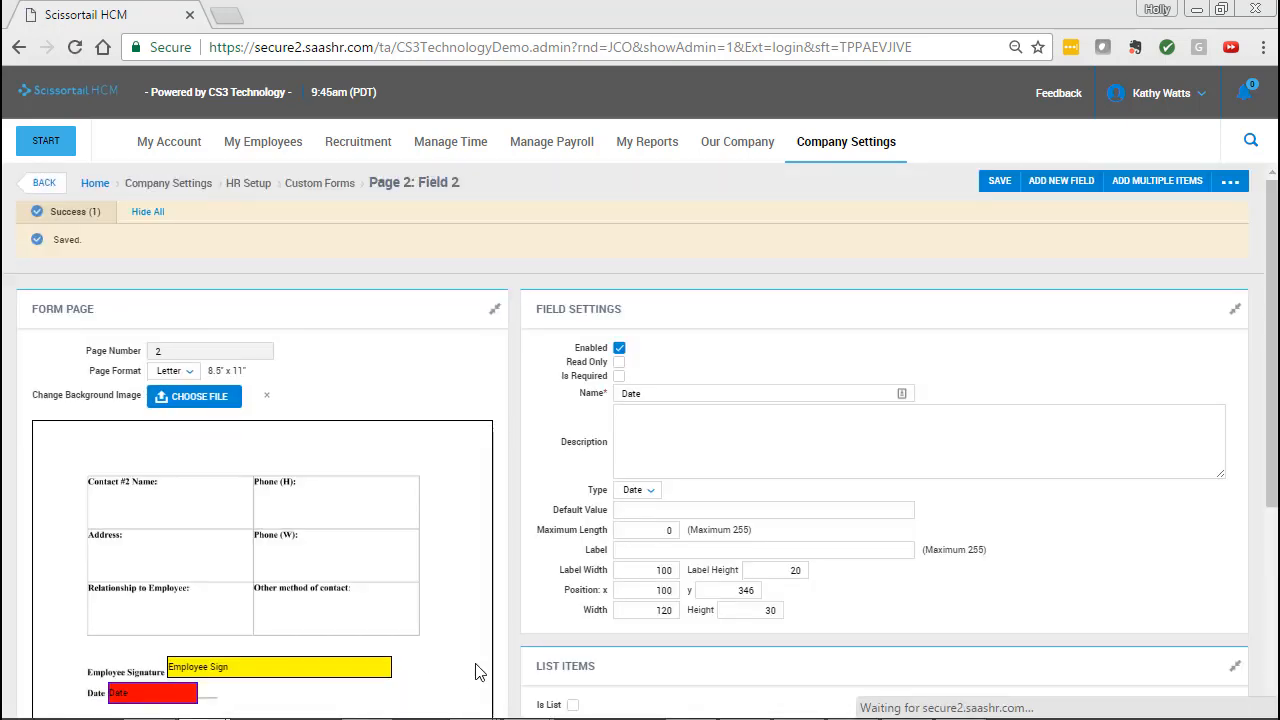
# Step: Set the Date field's width to 175 and save the field
pyautogui.scroll(-1, 476, 671)
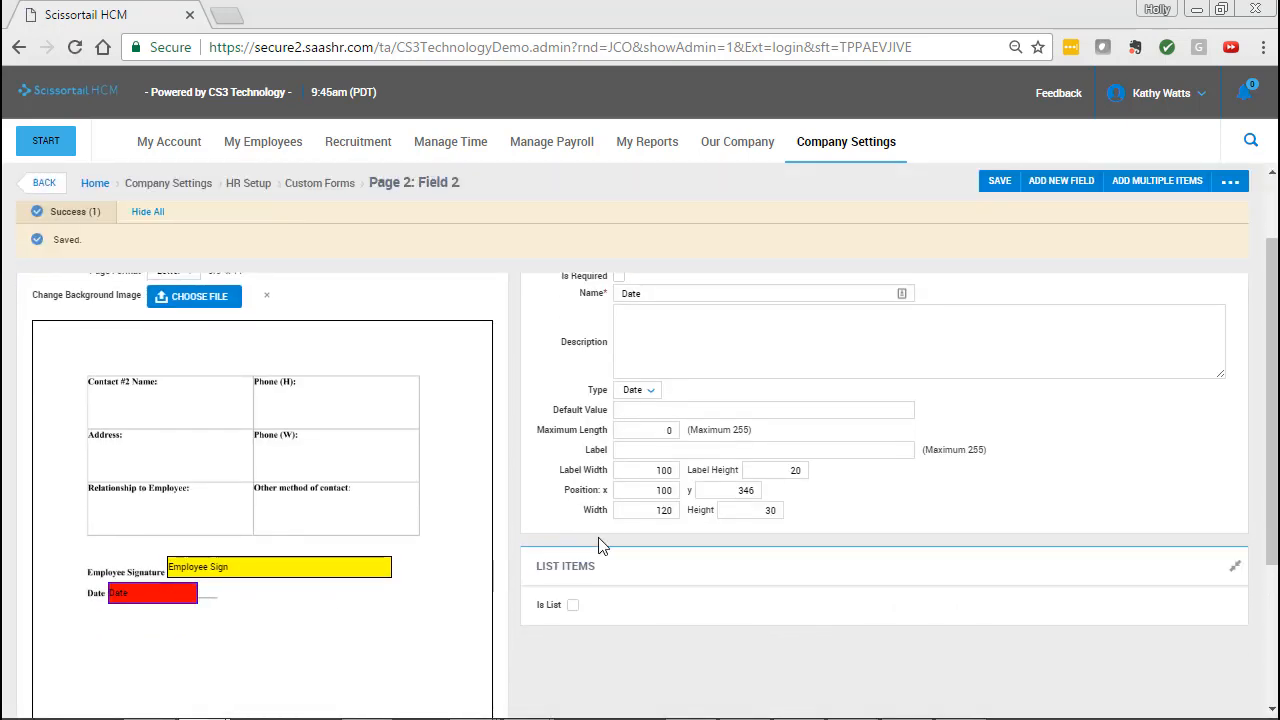
pyautogui.moveTo(652, 511); pyautogui.dragTo(685, 514)
pyautogui.write('175')
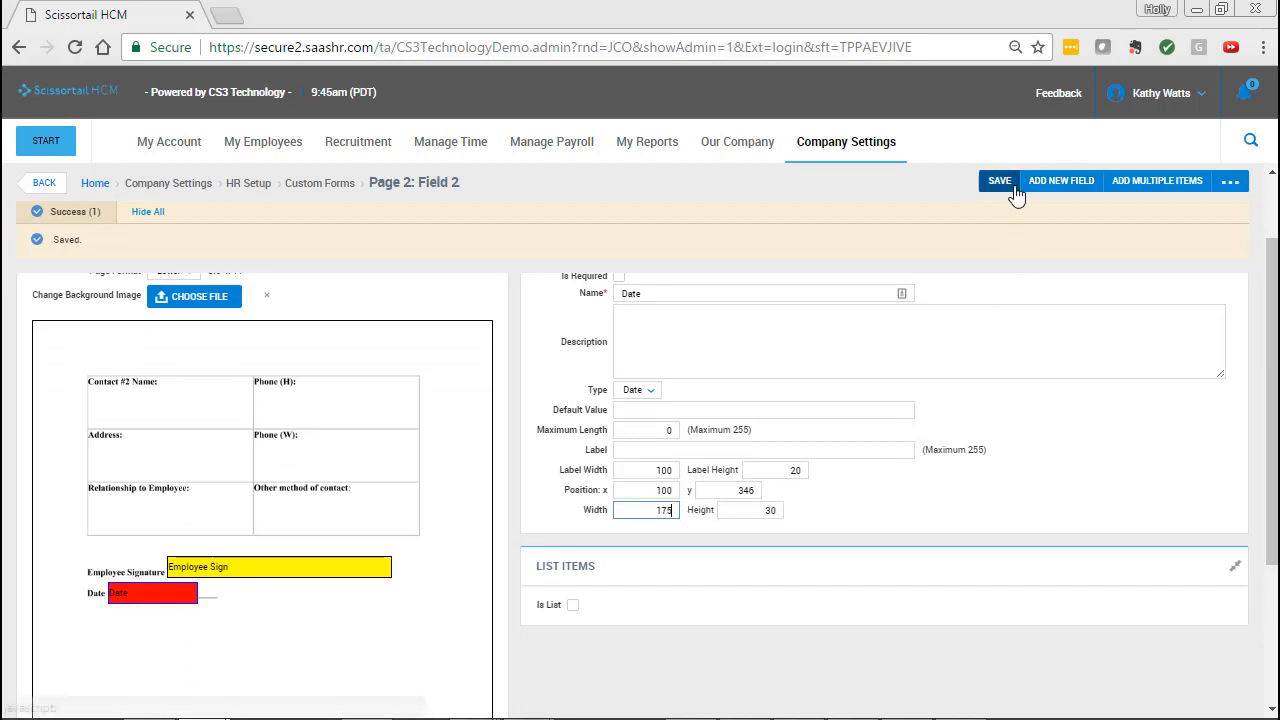
pyautogui.click(1000, 181)
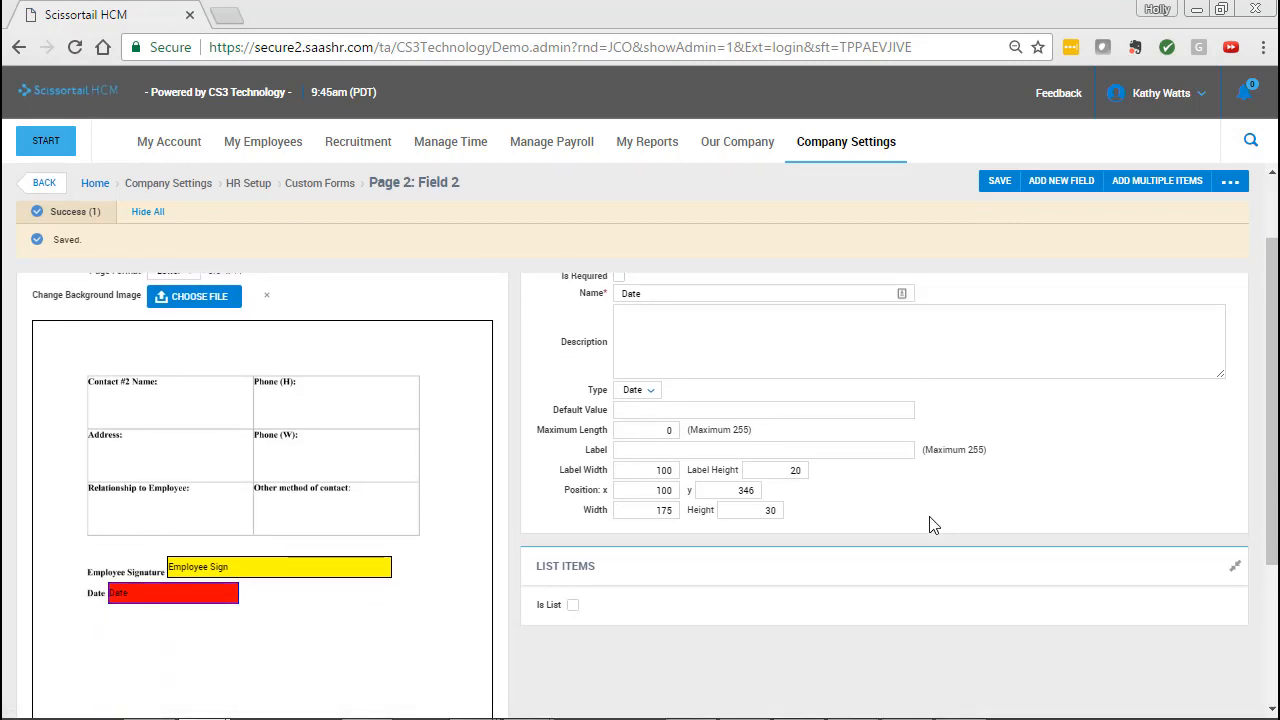
pyautogui.click(1000, 181)
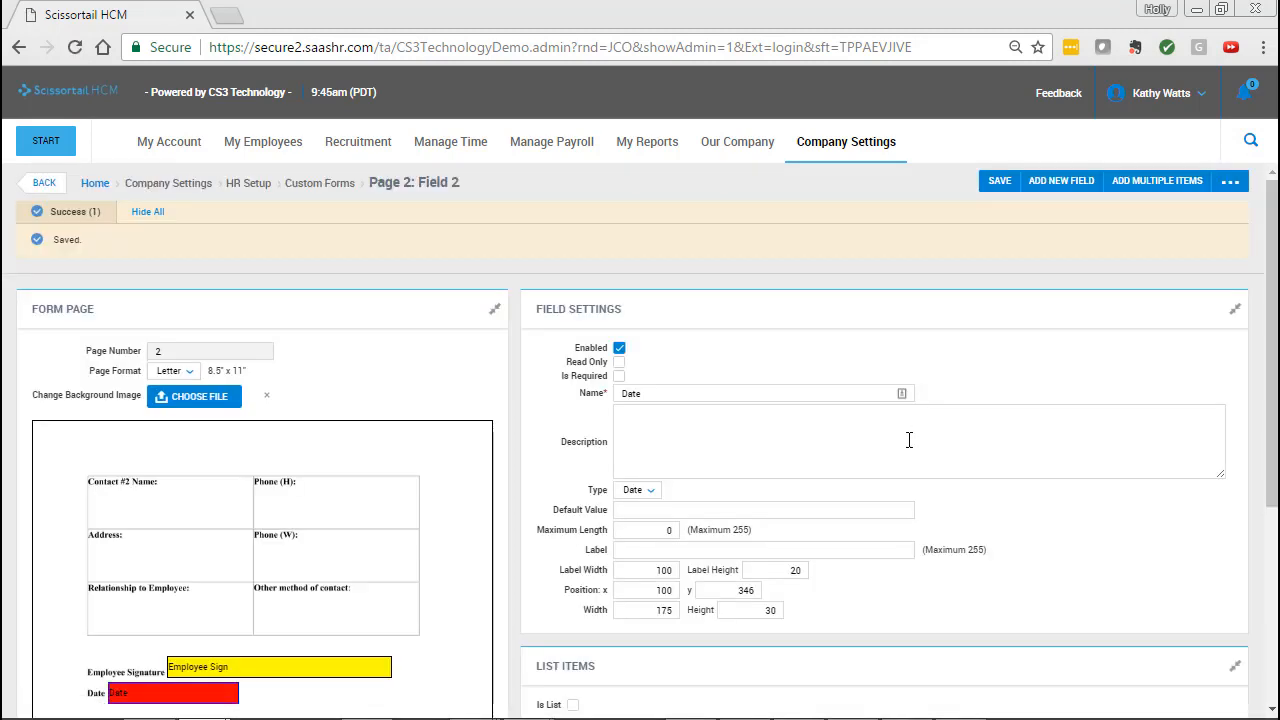
# Step: Preview page 2, try the signature button, cancel its Terms And Conditions dialog, and close the preview
pyautogui.click(1230, 184)
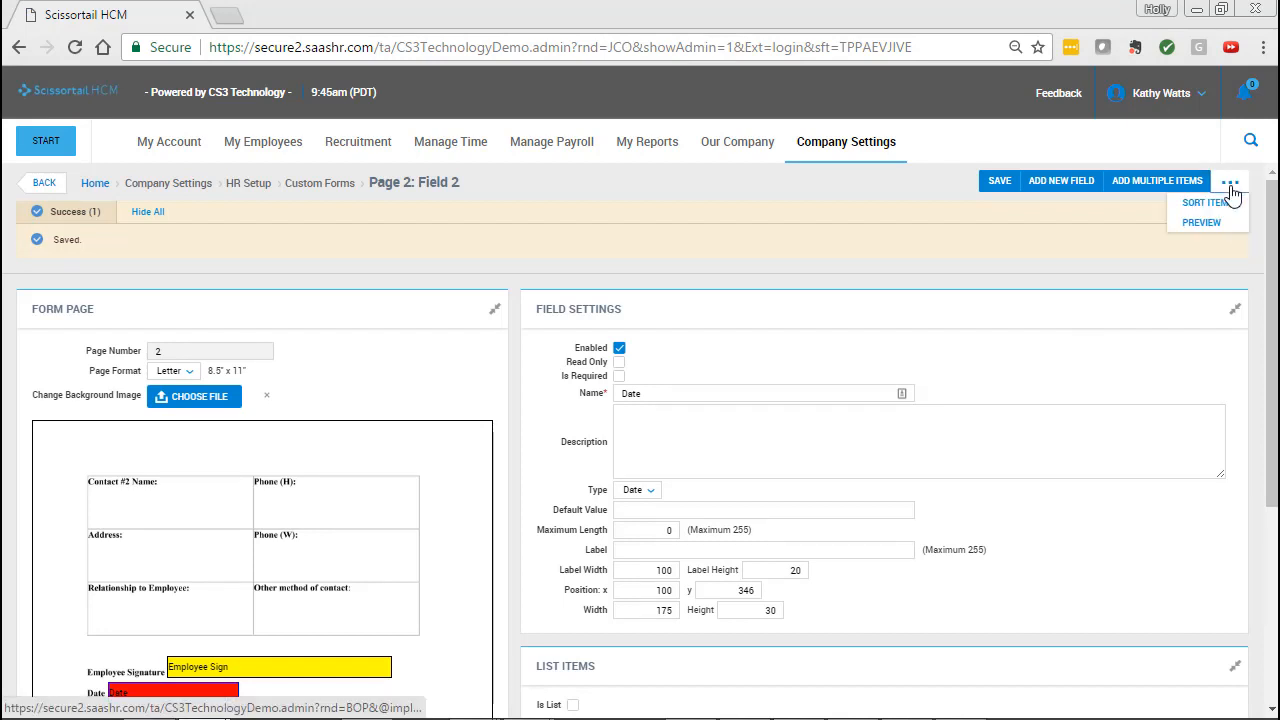
pyautogui.click(1201, 222)
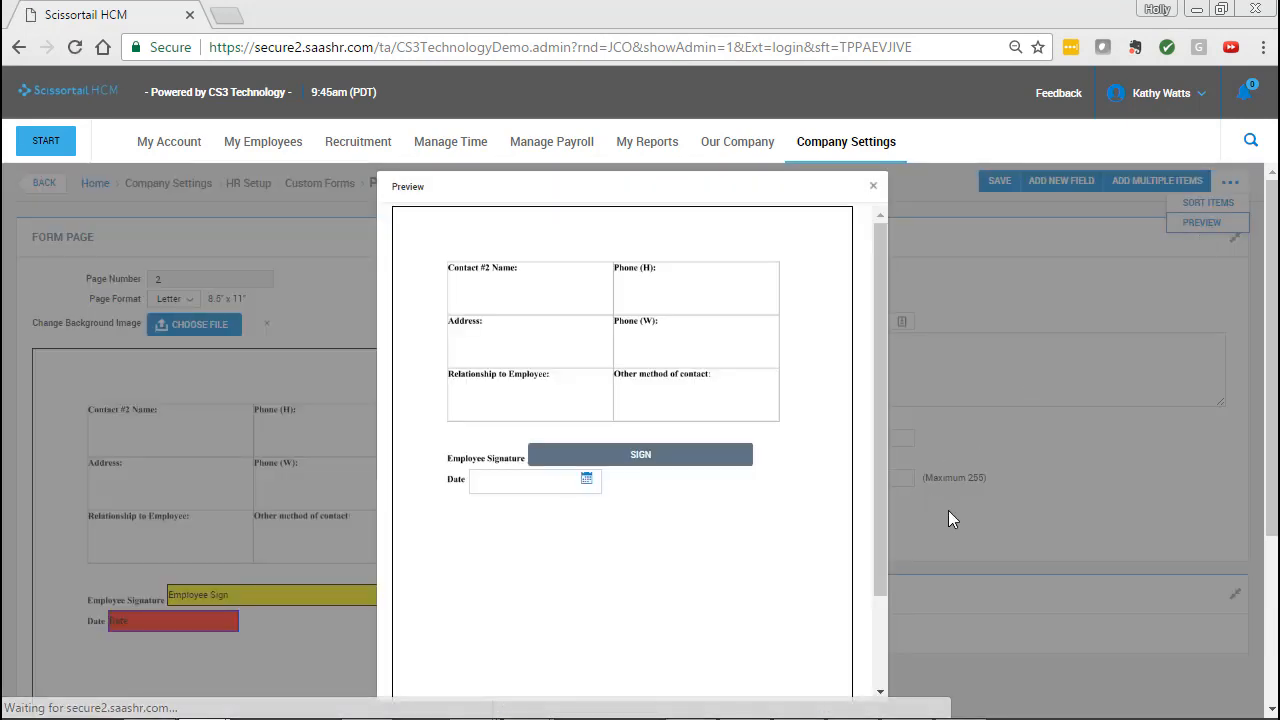
pyautogui.click(639, 462)
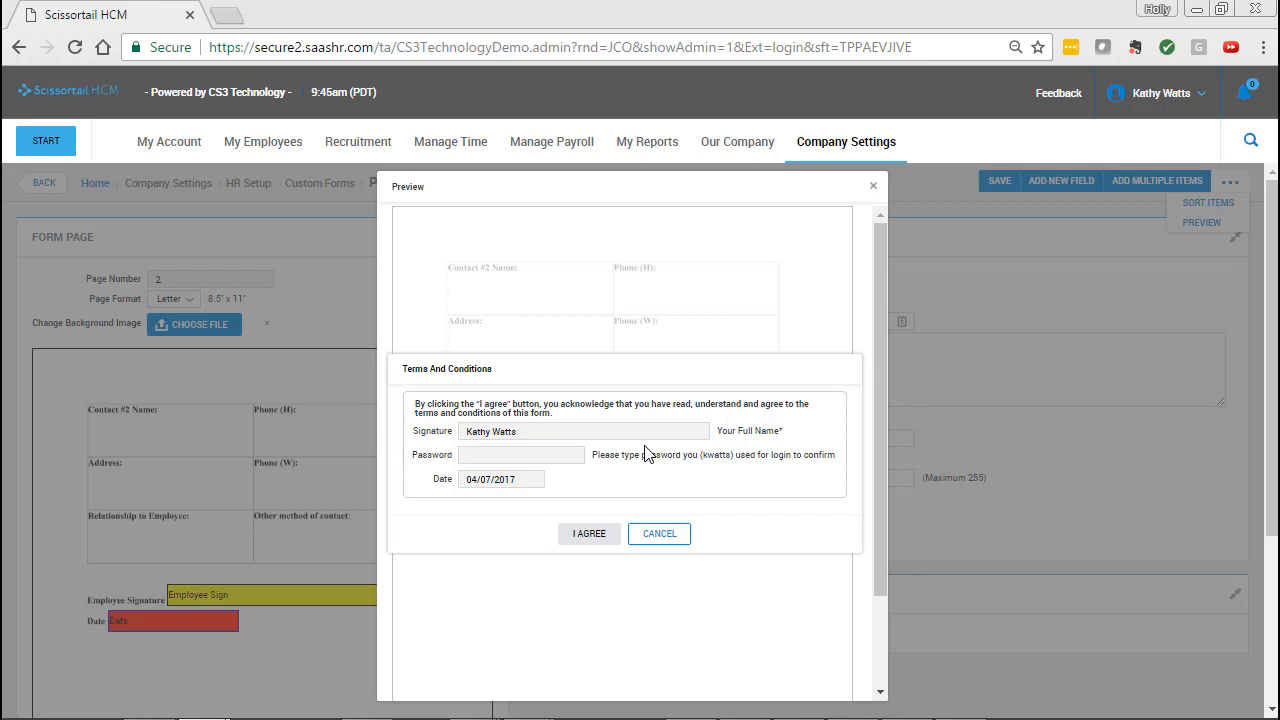
pyautogui.click(640, 535)
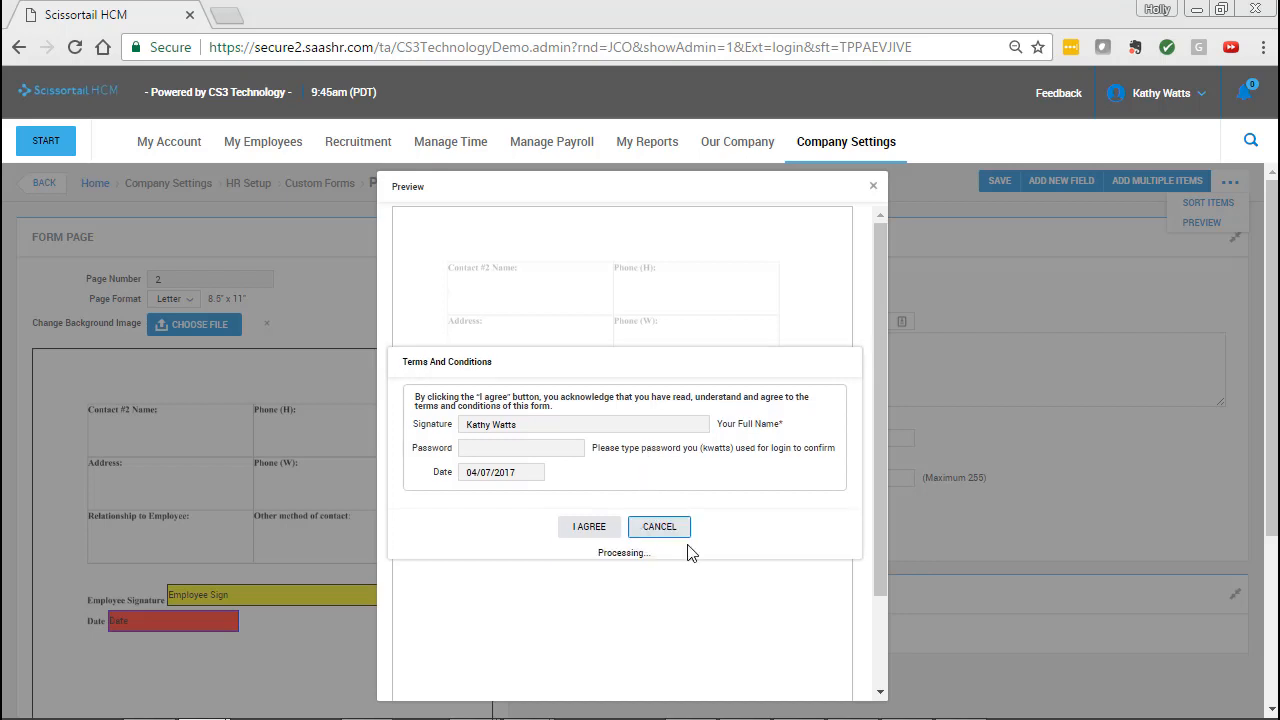
pyautogui.click(874, 190)
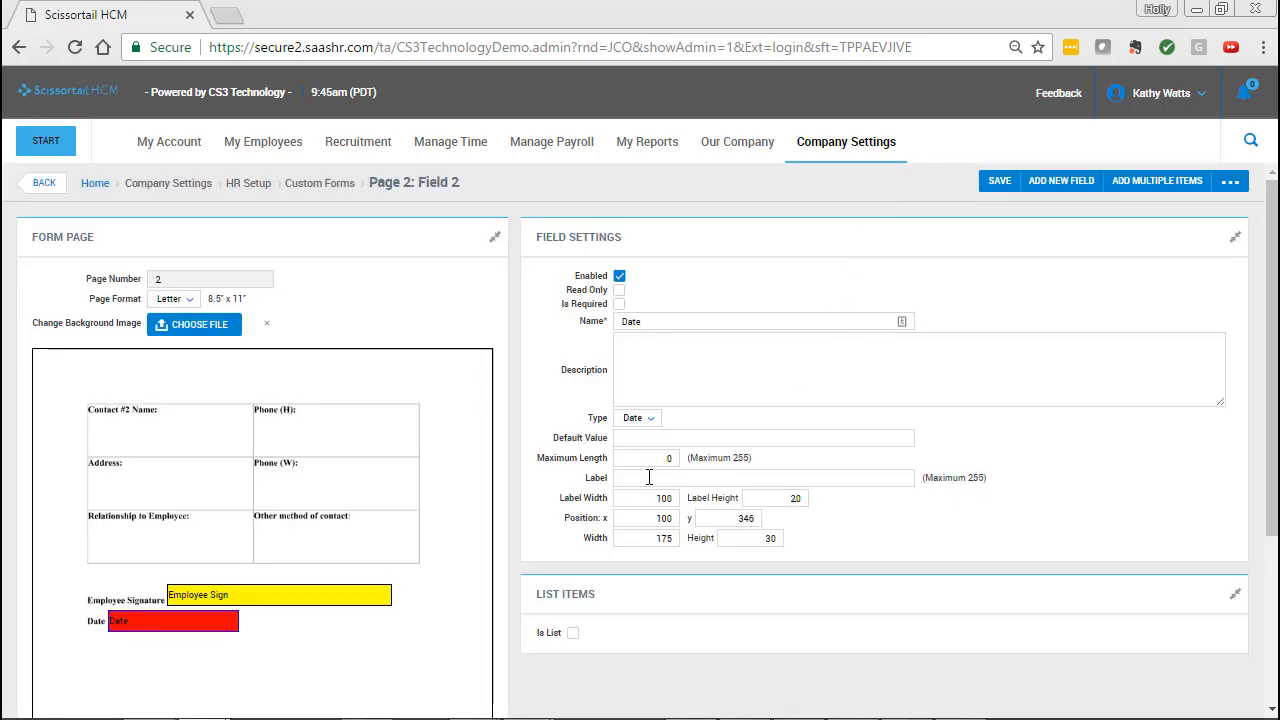